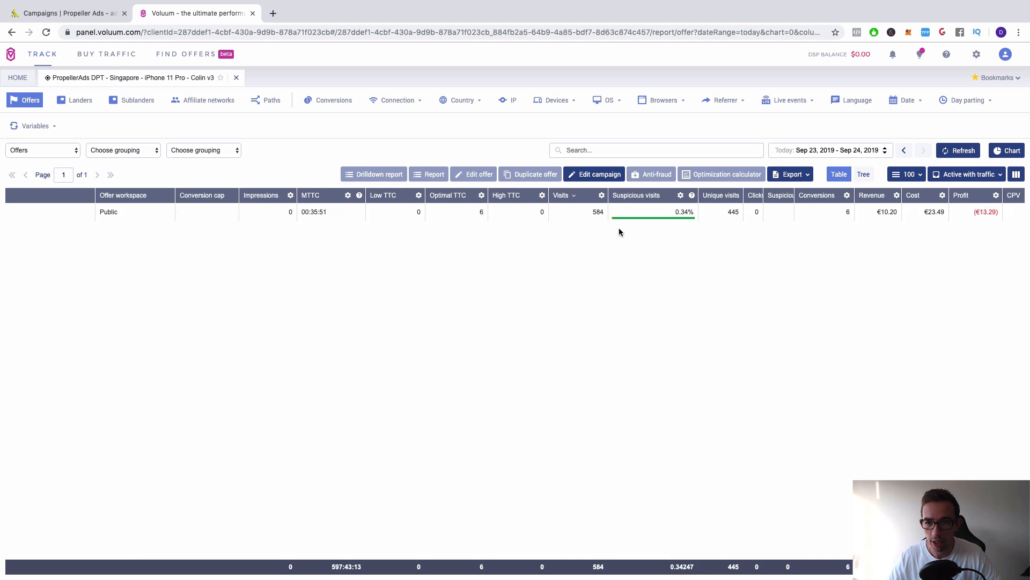
- Examine today's conversions, cost, profit and ROI for the Singapore iPhone 11 offer
scroll(617, 227, right, 5)
scroll(895, 228, right, 4)
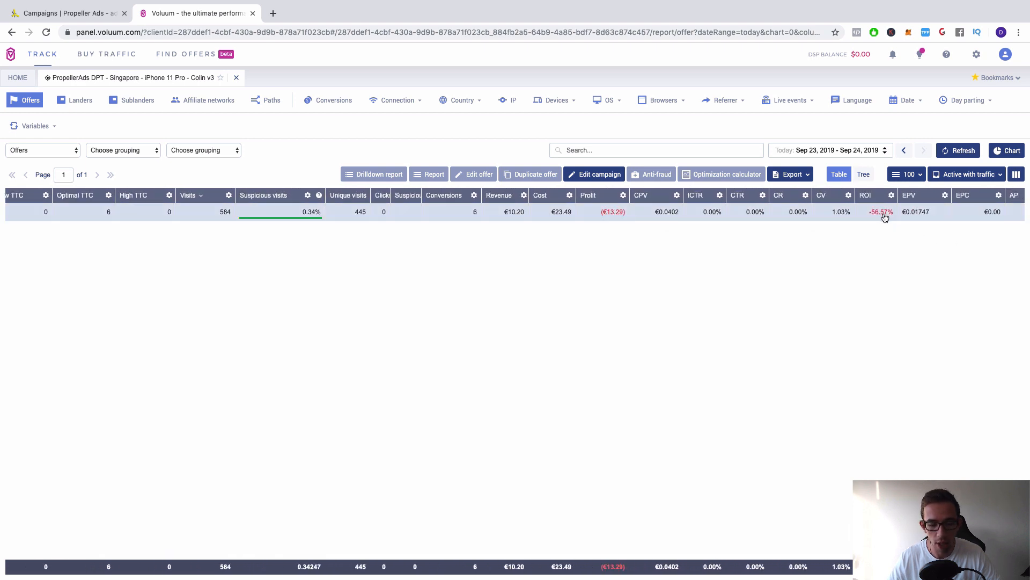
scroll(884, 217, left, 9)
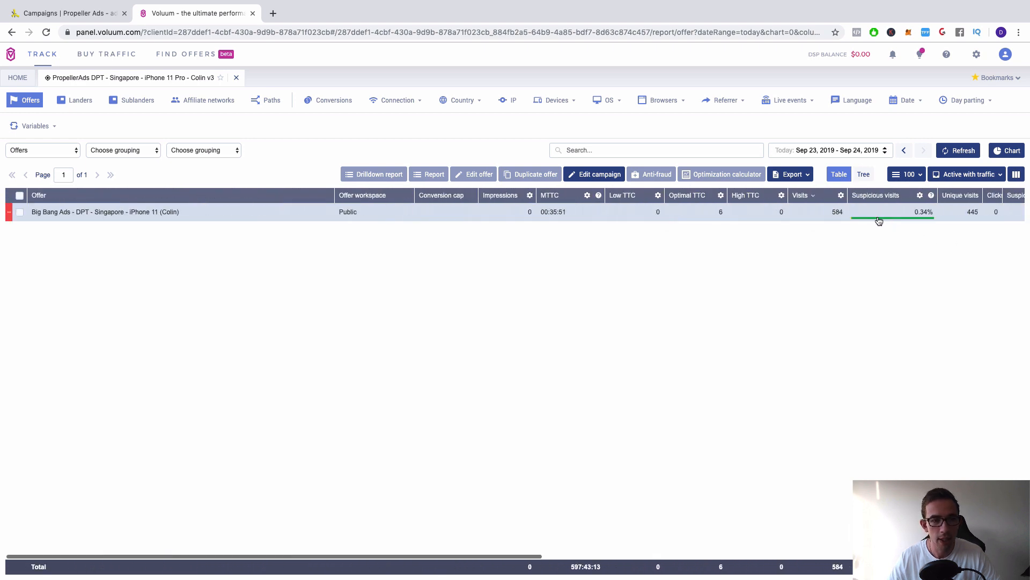
- Switch to the PropellerAds campaigns page and close the support chat overlay covering the campaign list
click(74, 17)
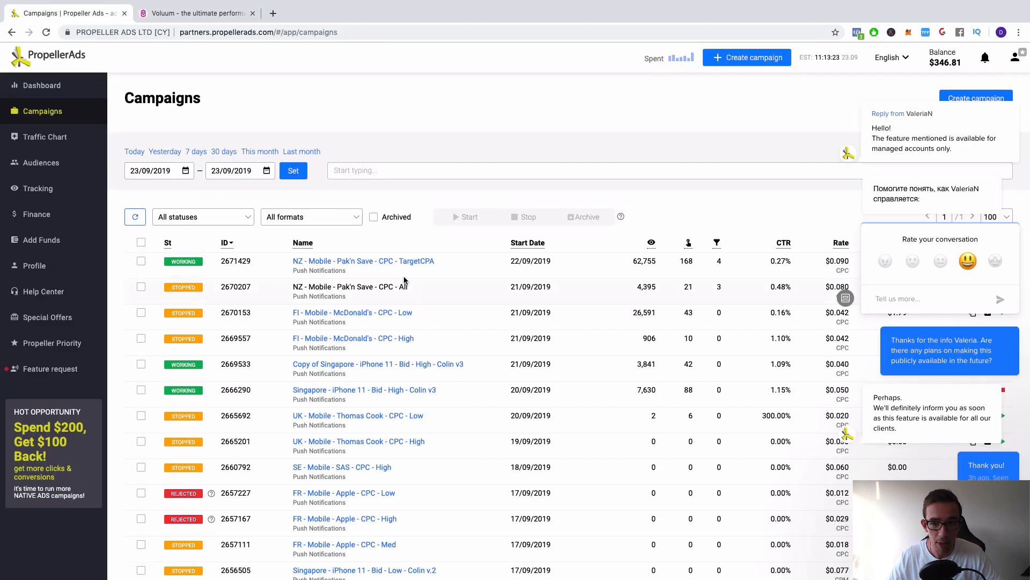
mouse_move(982, 342)
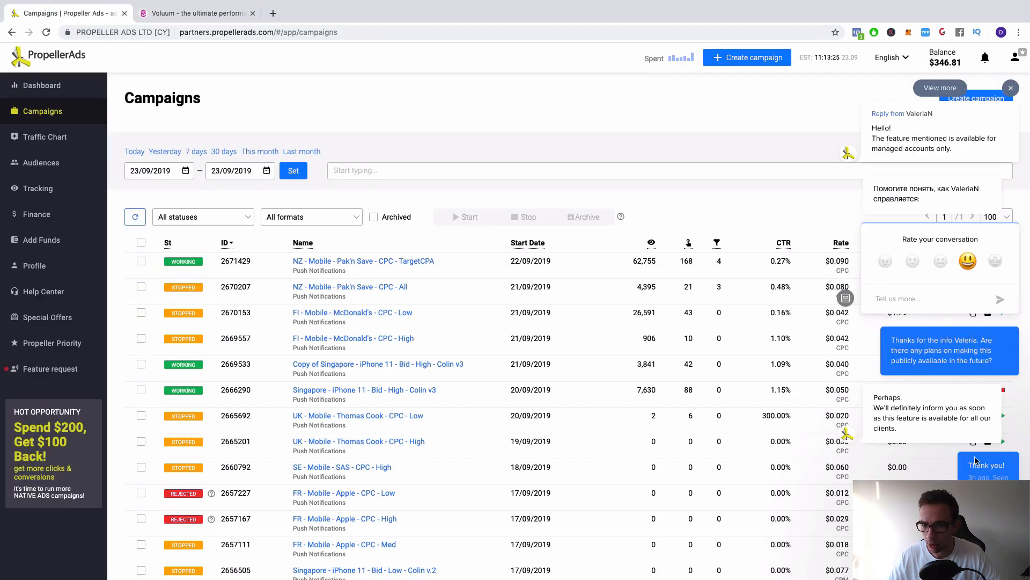
scroll(956, 410, down, 1)
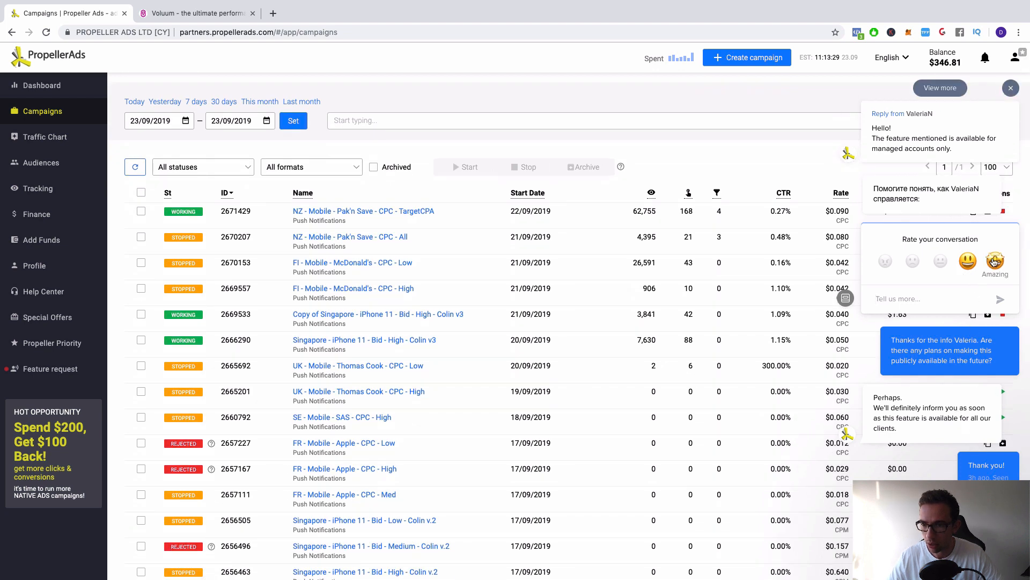
scroll(985, 245, up, 1)
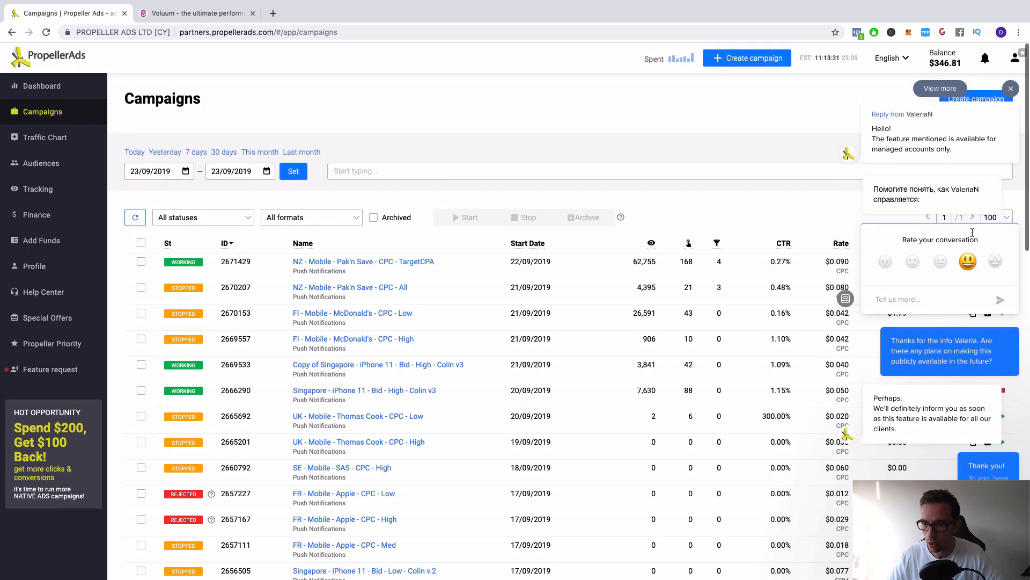
click(1011, 88)
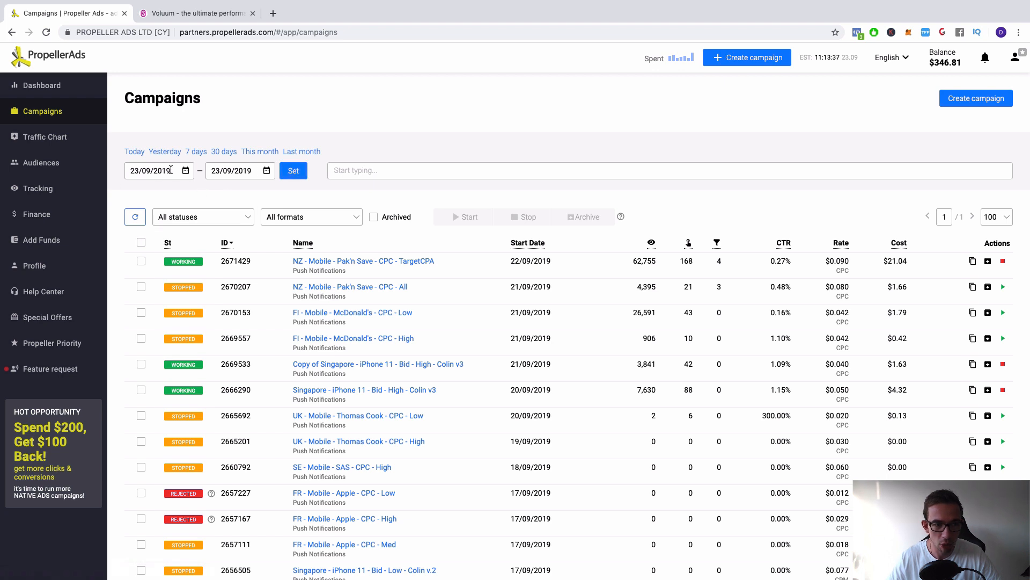
- Compare the CTR of the Singapore iPhone 11 campaigns for yesterday, 22/09/2019, and today, 23/09/2019
click(170, 170)
click(142, 262)
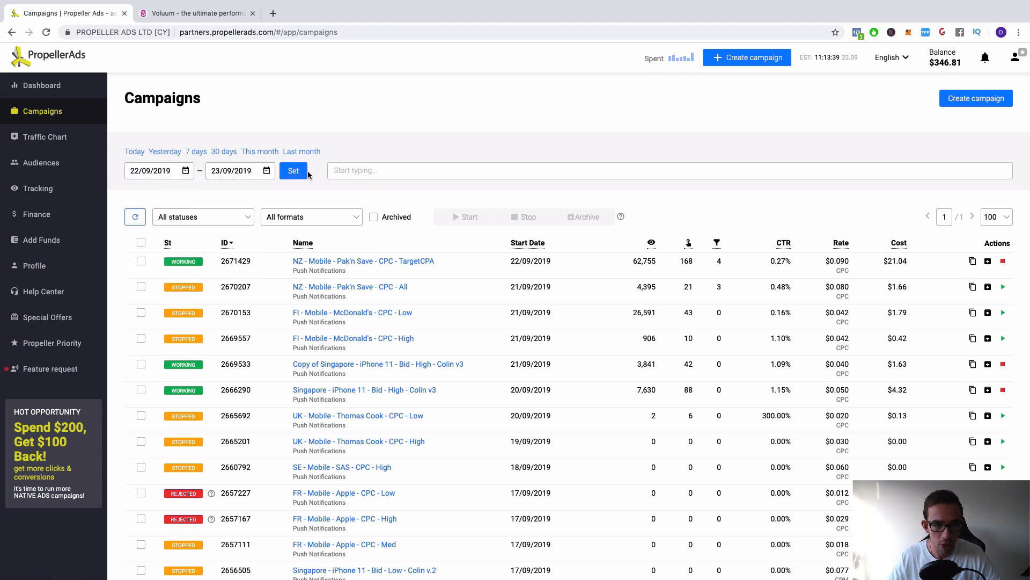
click(165, 152)
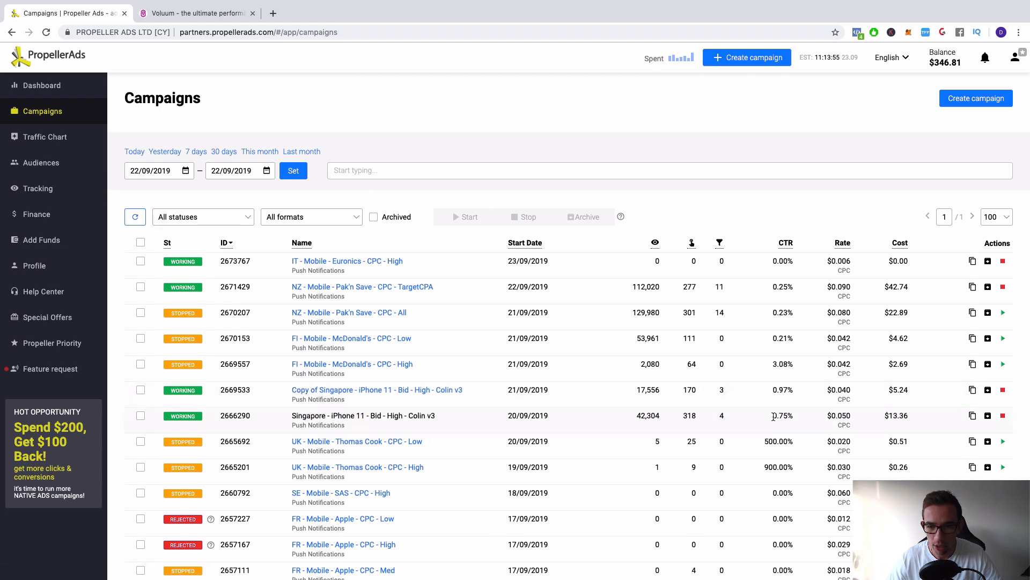
drag(772, 391, 794, 390)
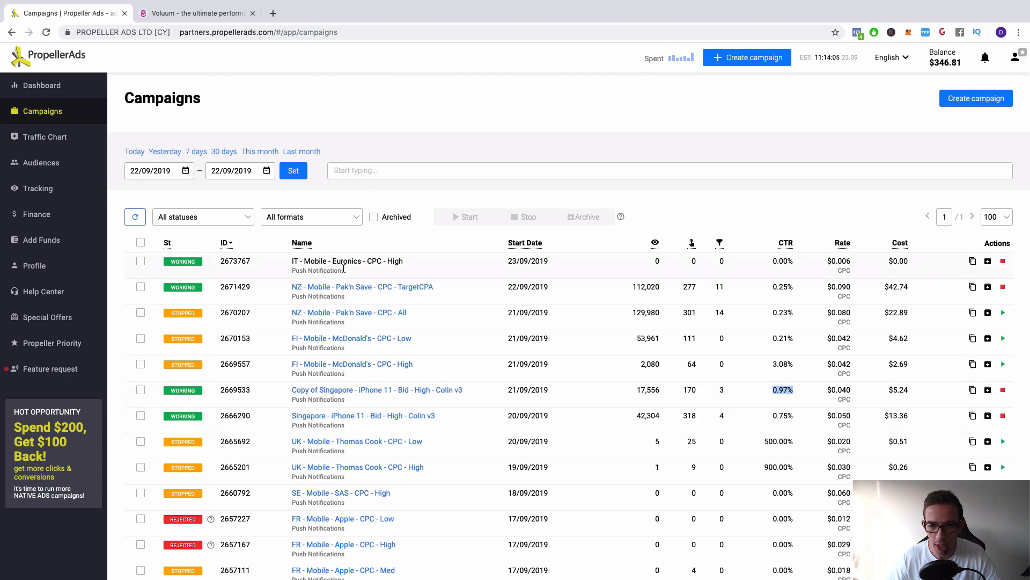
click(138, 154)
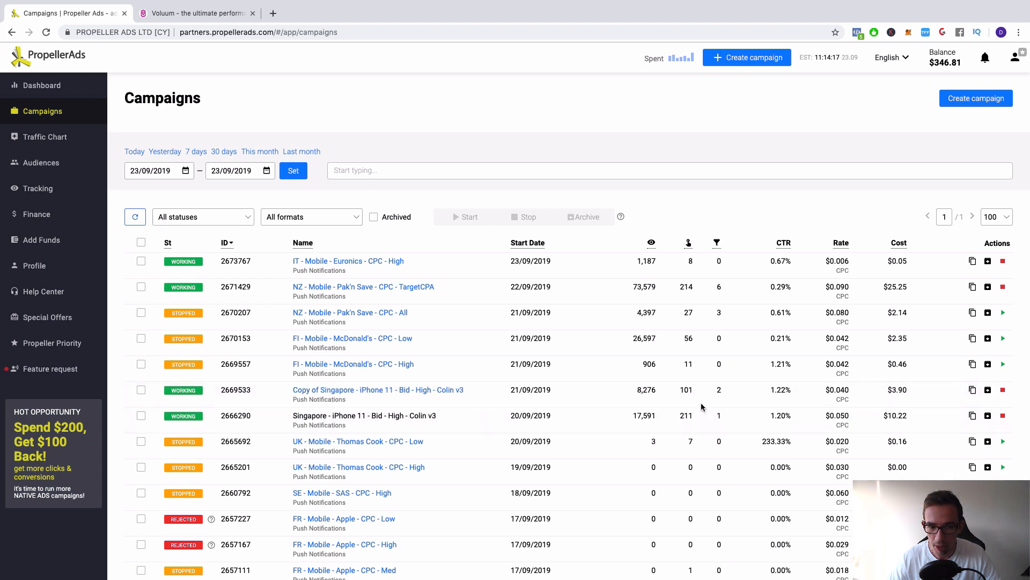
- Switch to Voluum and examine the offer's conversions, profit and ROI for yesterday
click(147, 19)
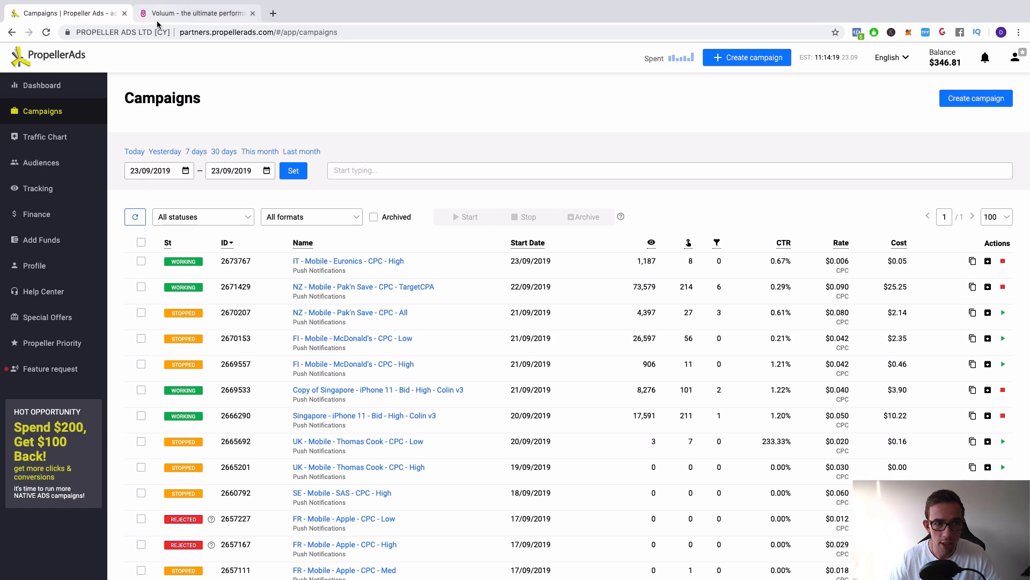
scroll(848, 239, right, 5)
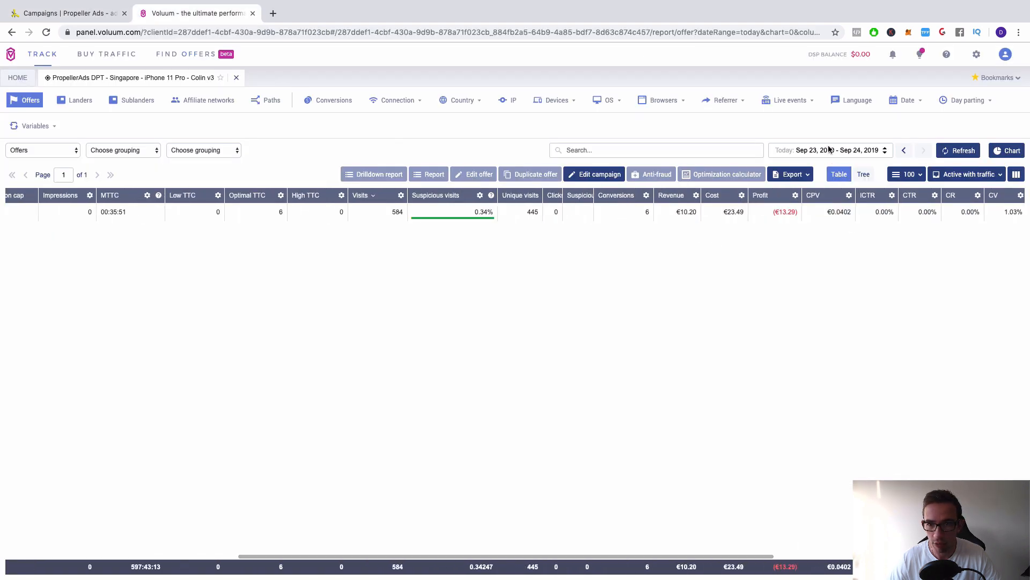
click(830, 149)
click(863, 179)
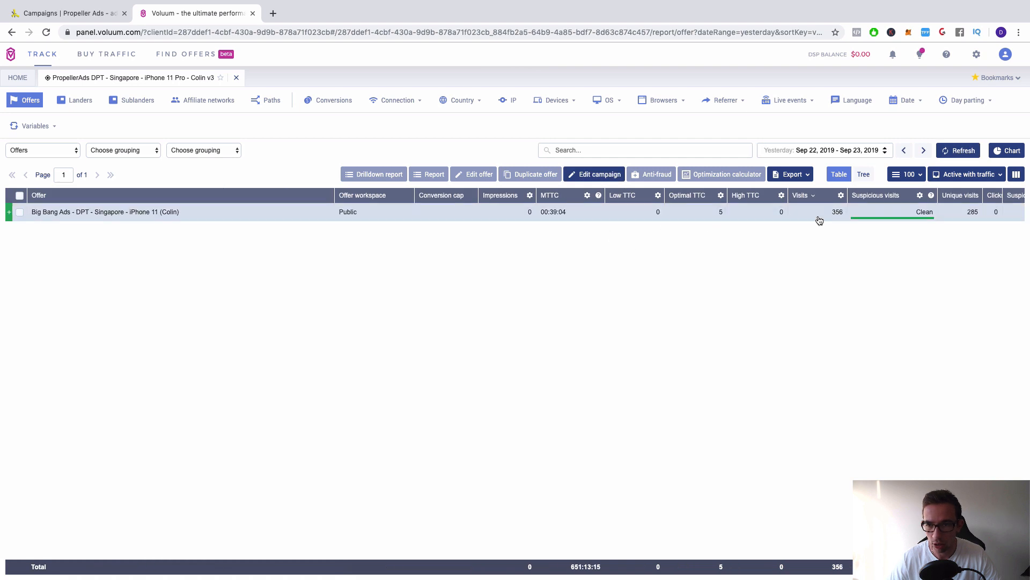
scroll(819, 221, right, 8)
scroll(820, 220, right, 2)
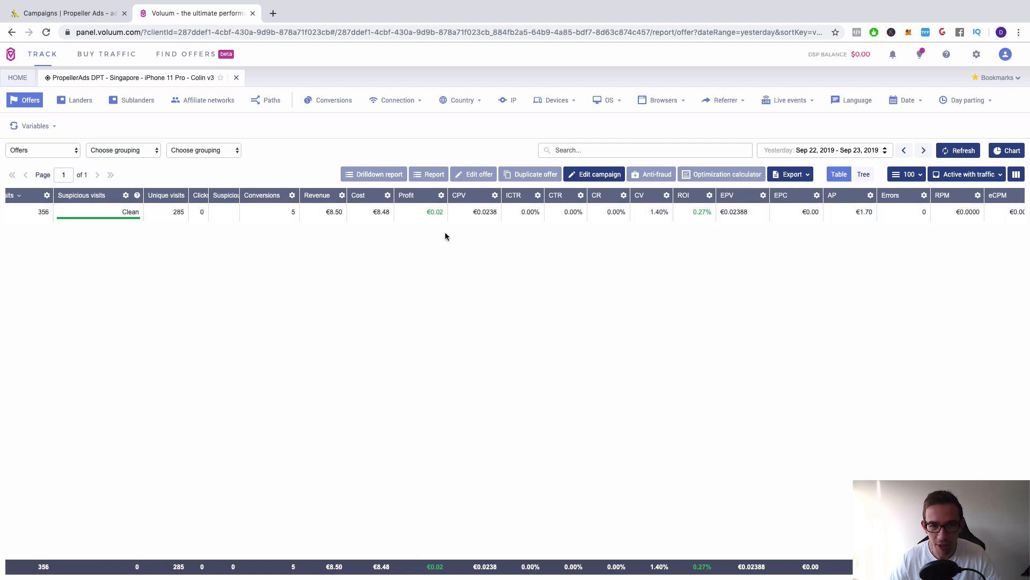
- Set the offer report's date range to the last 7 days and review the offer's totals
click(857, 151)
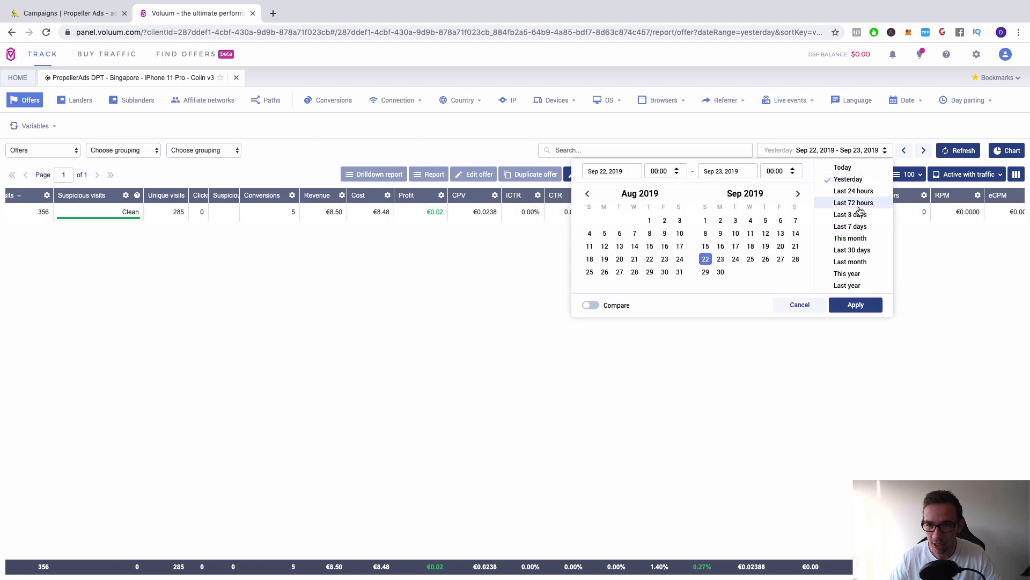
click(720, 260)
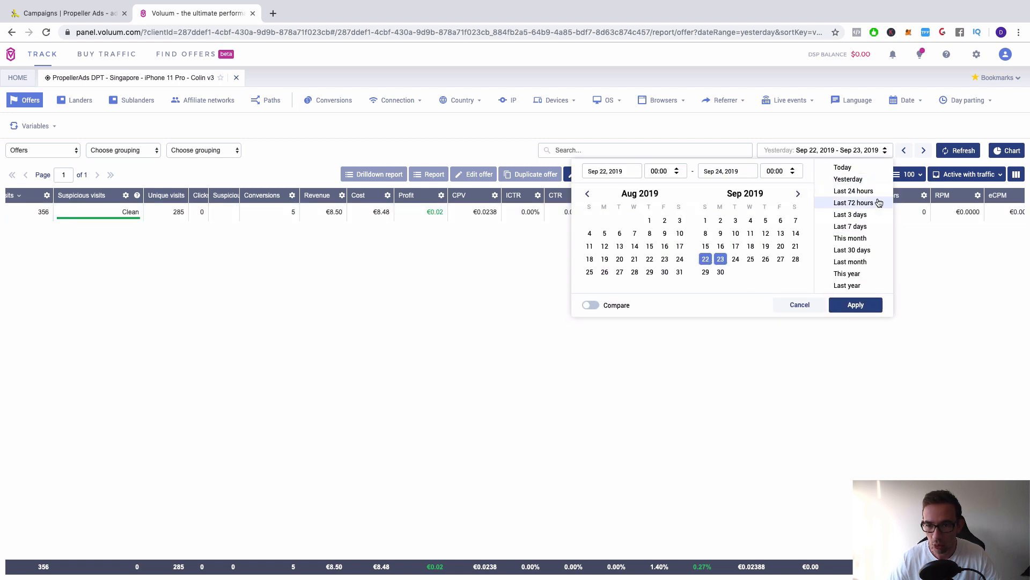
click(858, 226)
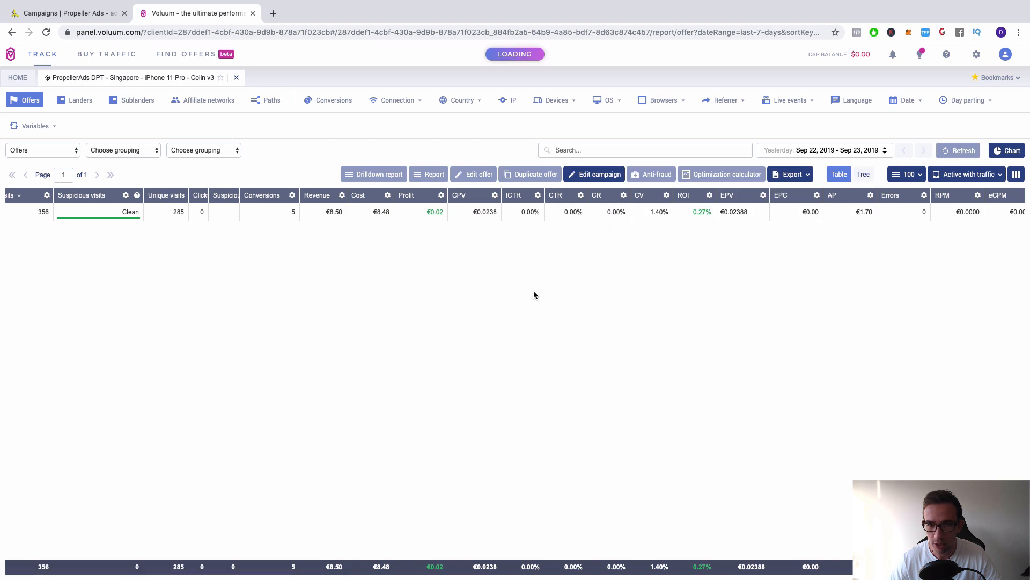
scroll(556, 259, right, 10)
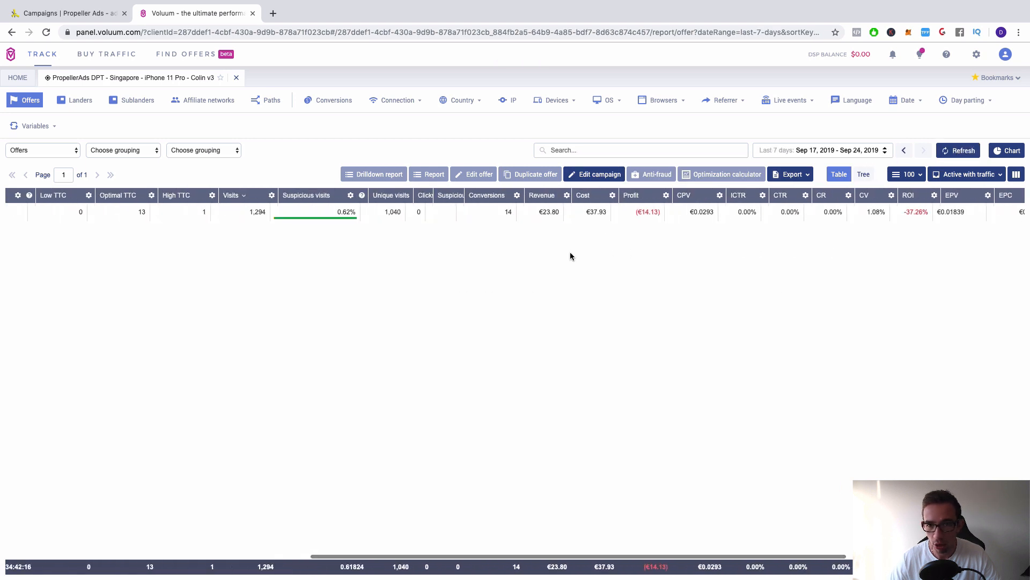
scroll(571, 252, left, 10)
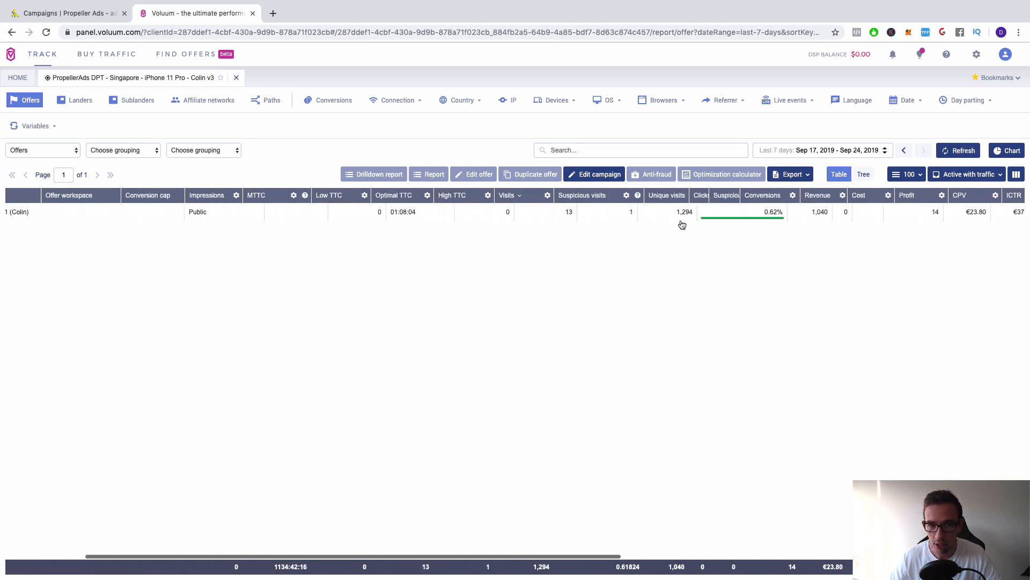
scroll(682, 224, left, 5)
- Add V1: zoneid as the second grouping of the offer report and apply it
click(97, 150)
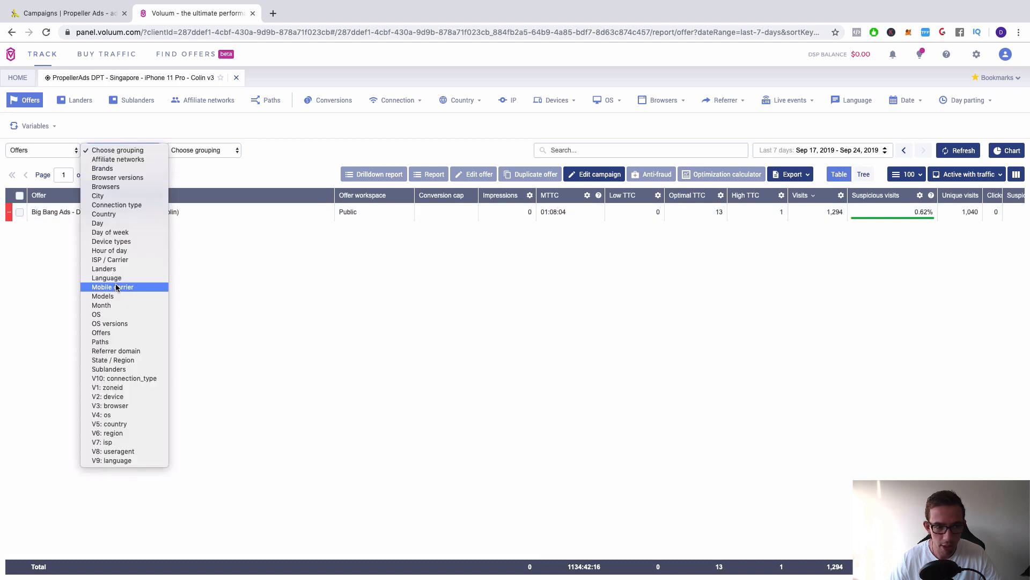
click(127, 388)
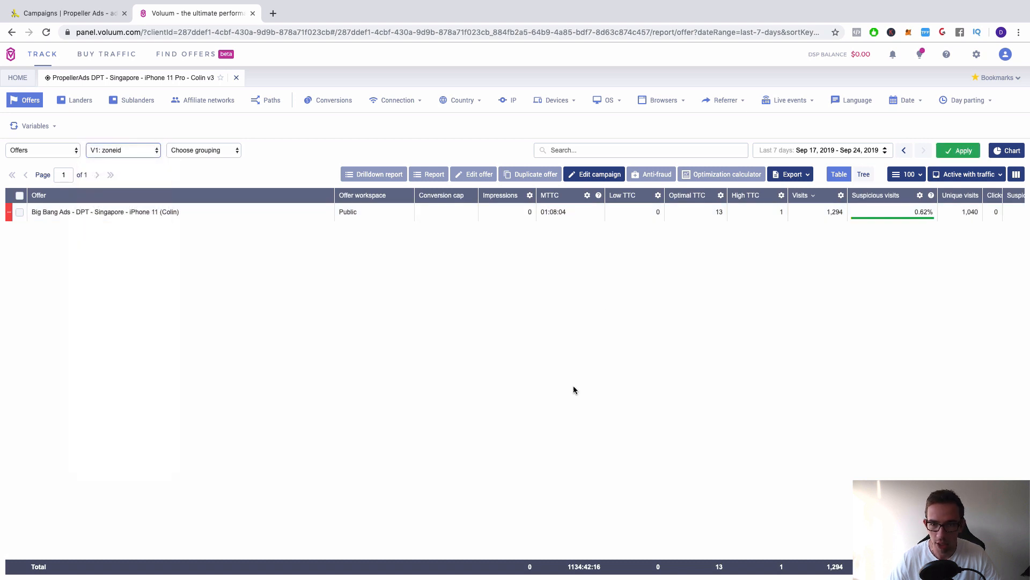
click(954, 148)
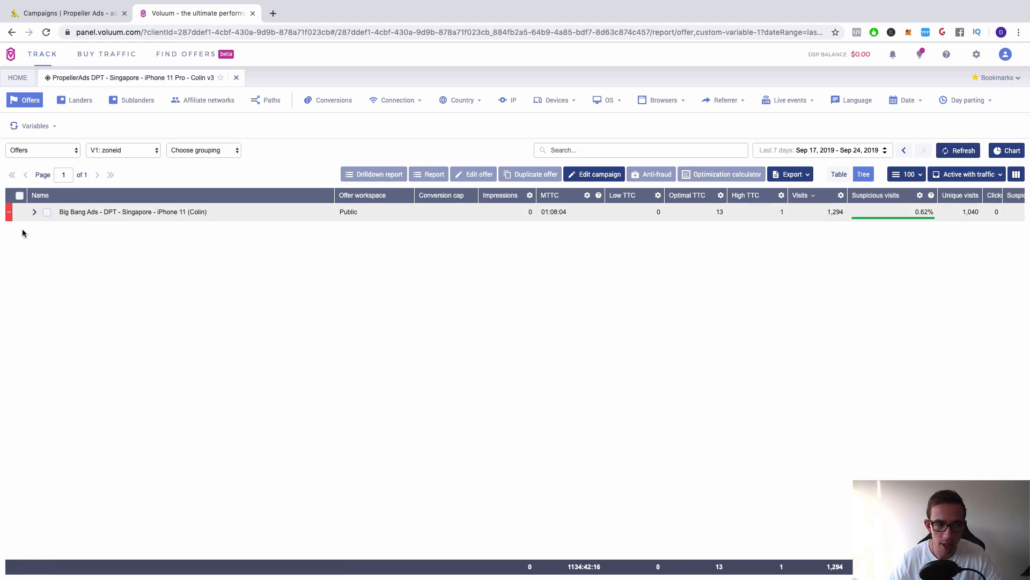
- Expand the Big Bang Ads Singapore iPhone 11 offer into its individual zones
click(40, 213)
scroll(278, 226, right, 10)
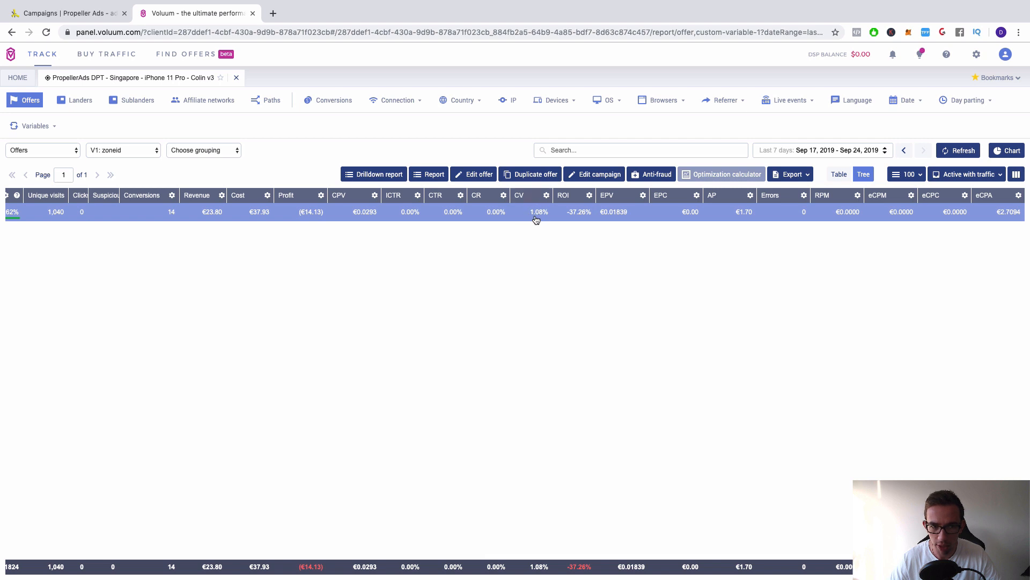
scroll(488, 240, left, 10)
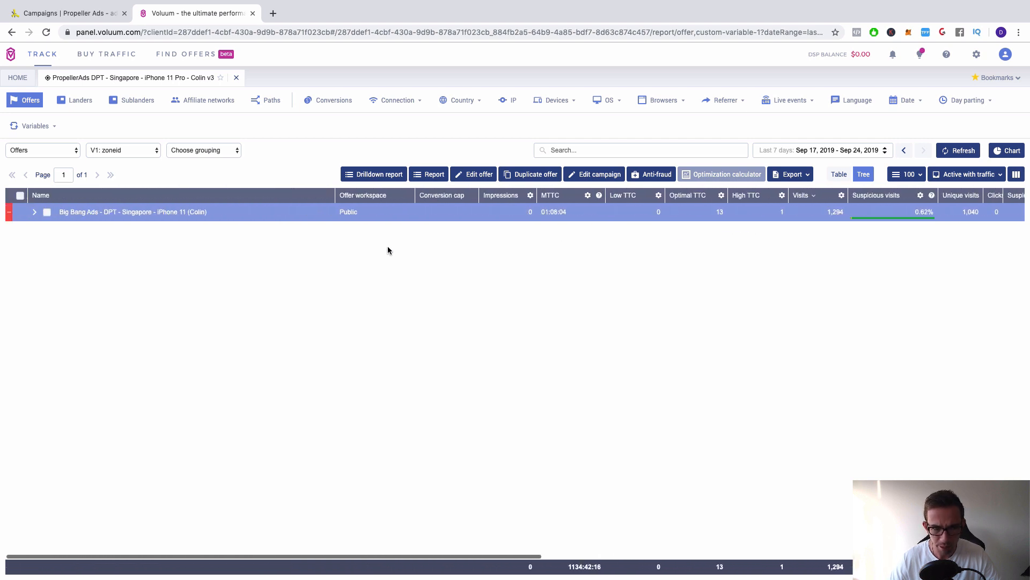
click(34, 213)
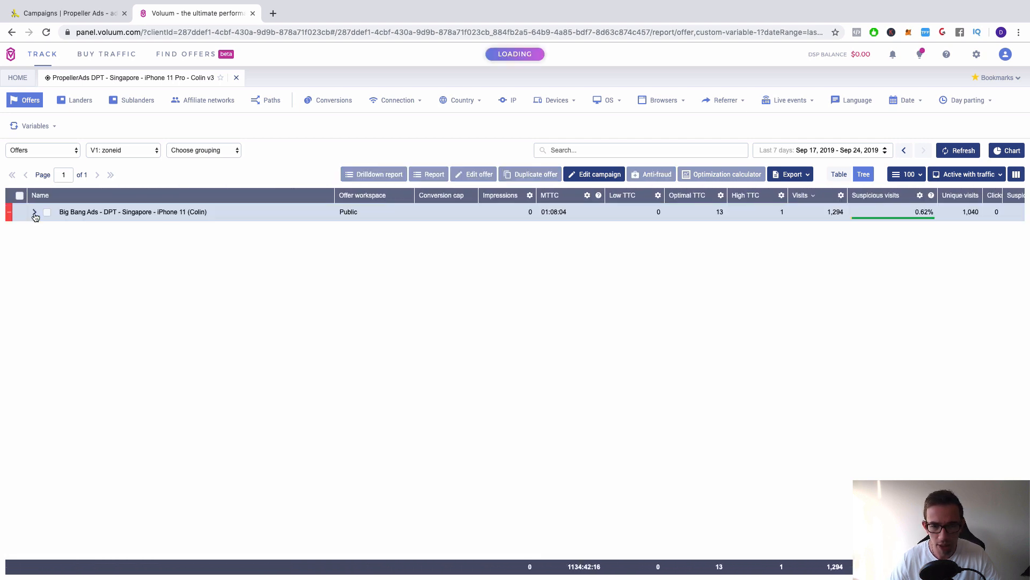
click(34, 213)
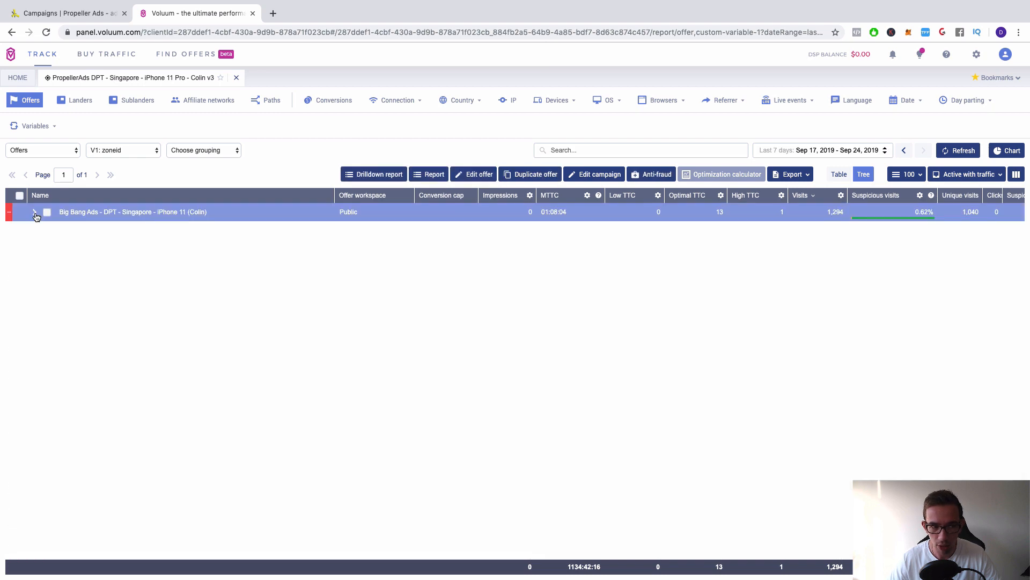
click(34, 213)
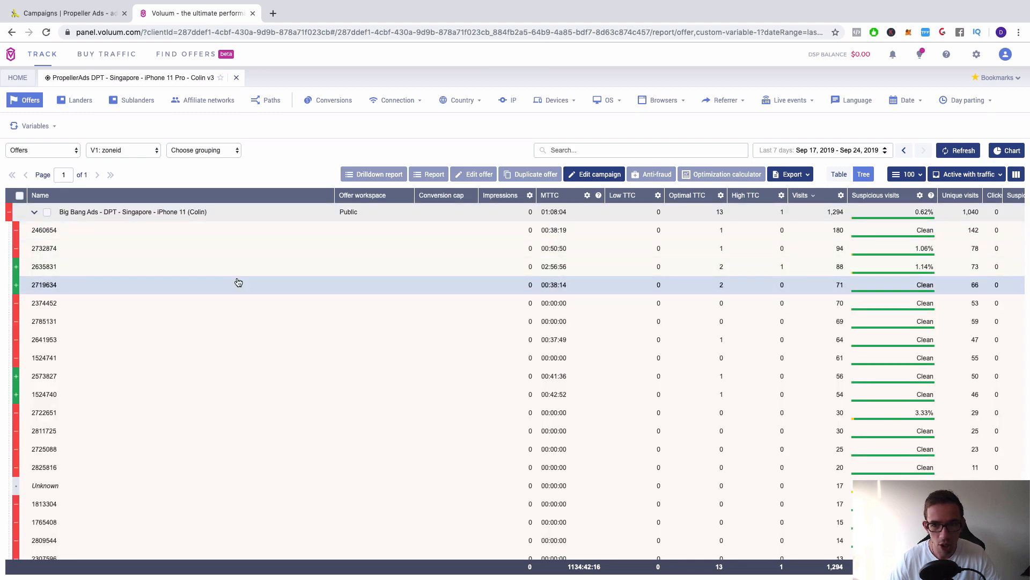
- Examine the zone IDs under the offer, comparing their visits, conversions, cost, profit and ROI
scroll(243, 271, right, 10)
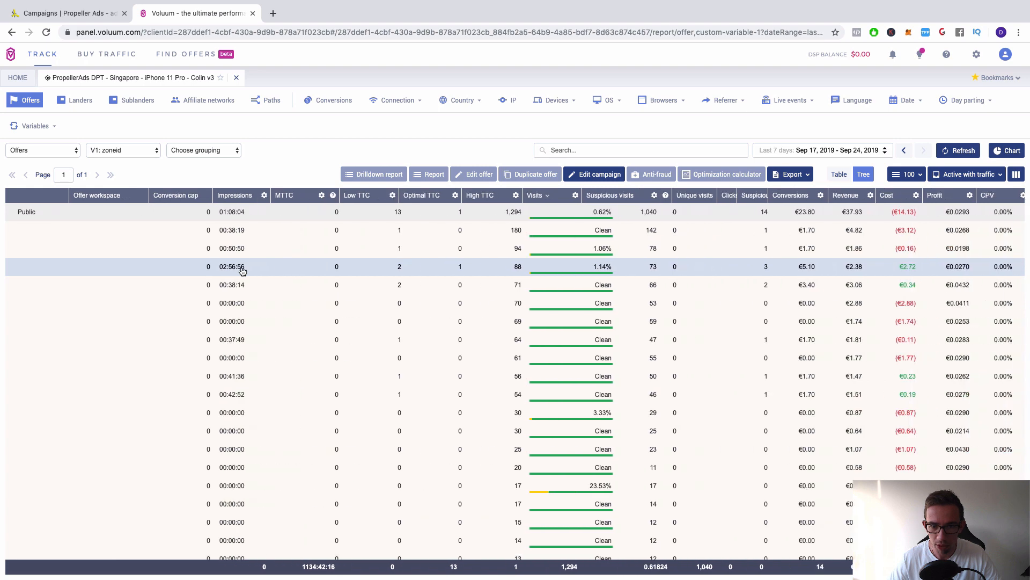
scroll(242, 271, right, 10)
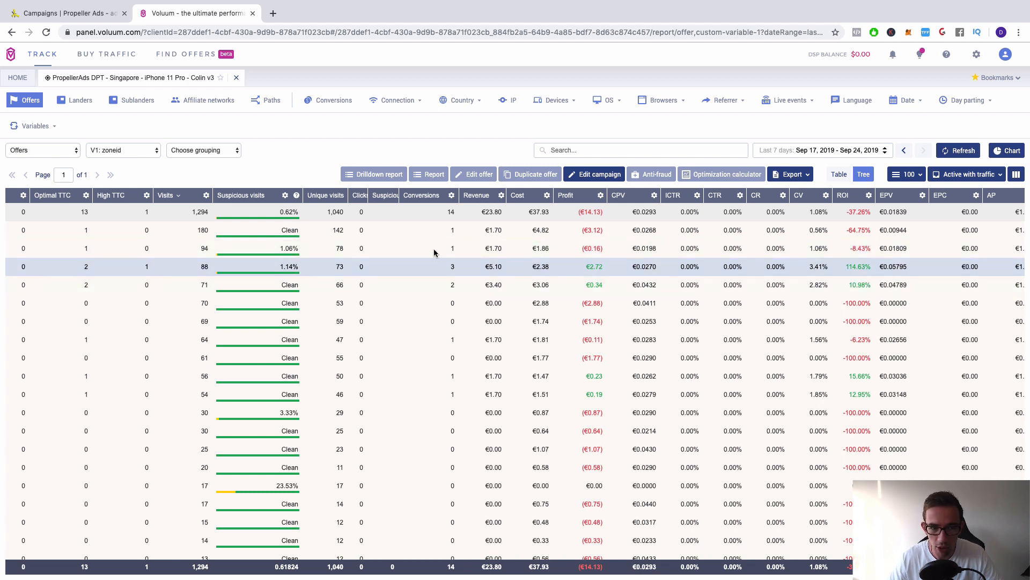
scroll(439, 236, left, 10)
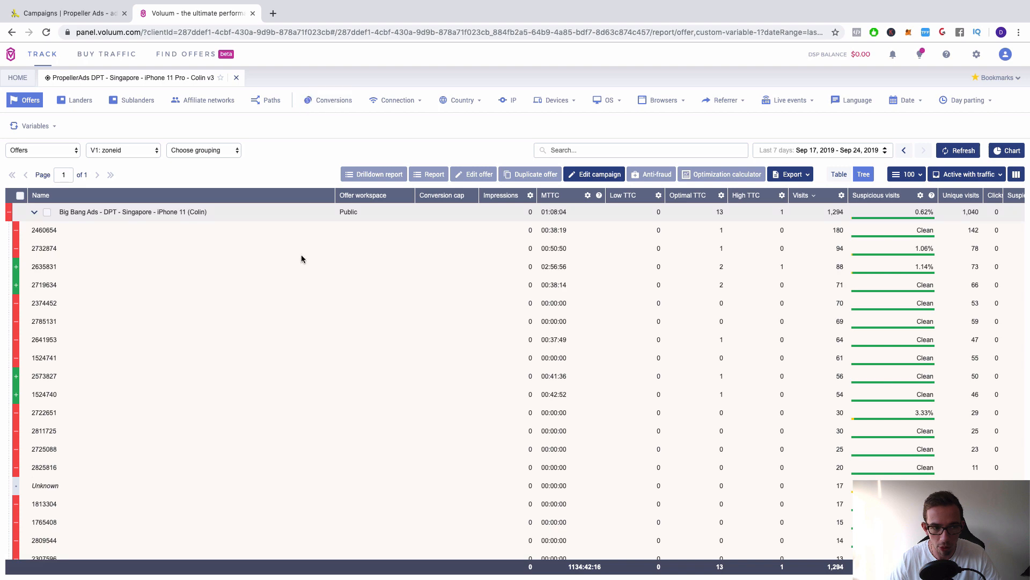
scroll(322, 274, down, 6)
scroll(337, 284, down, 3)
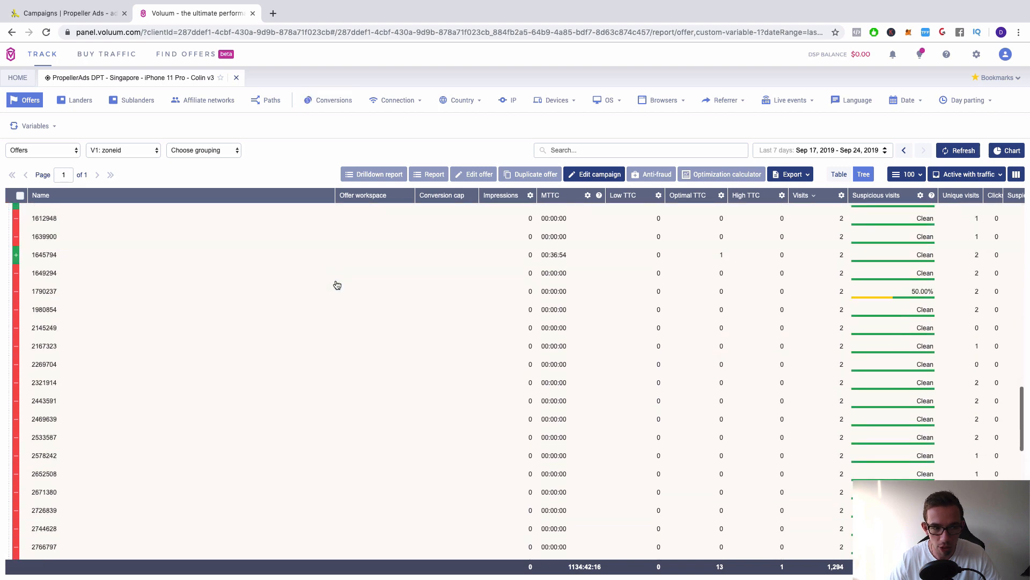
scroll(337, 284, down, 10)
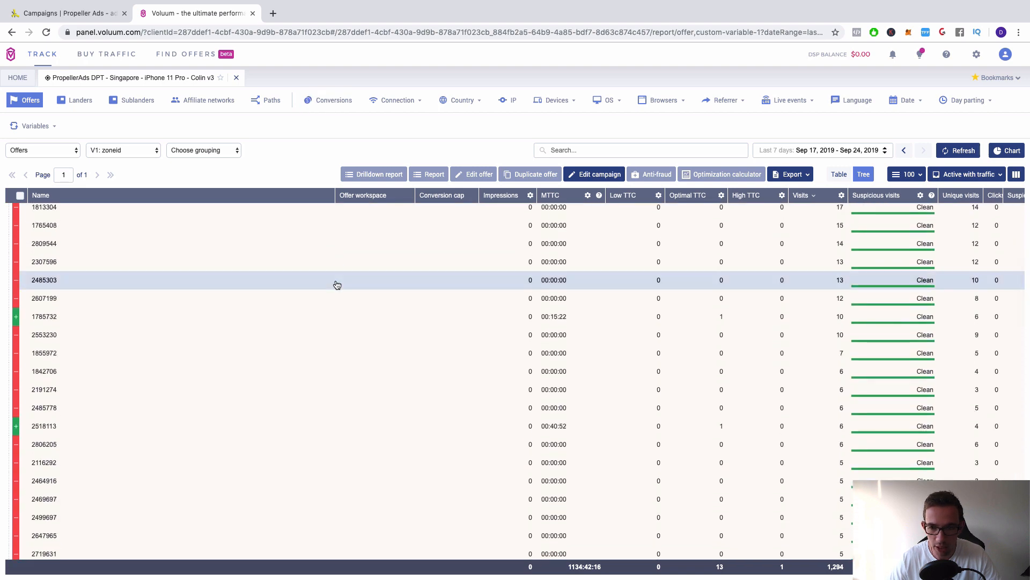
scroll(337, 284, right, 5)
scroll(337, 285, down, 5)
scroll(337, 285, right, 3)
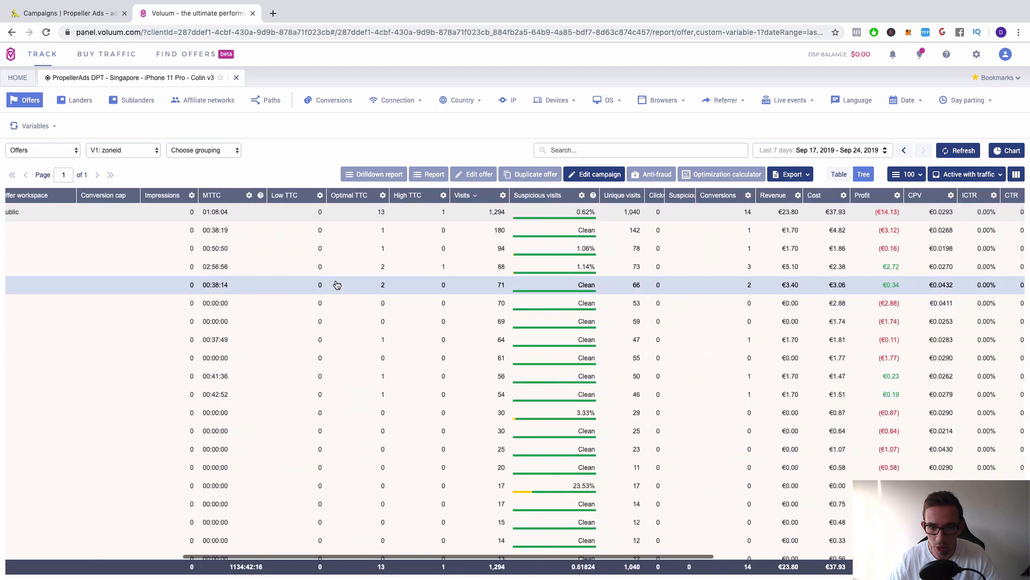
scroll(337, 284, up, 15)
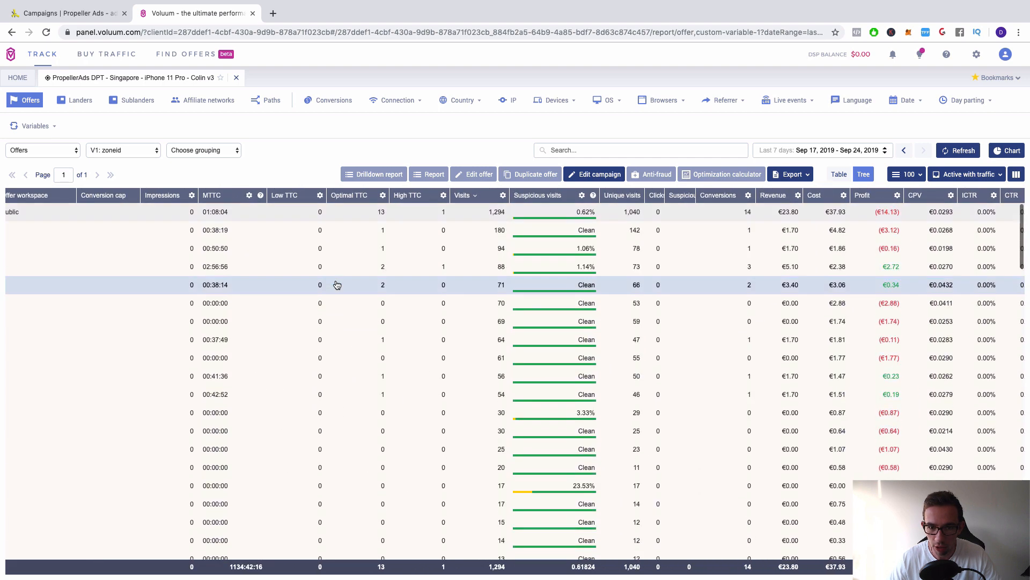
- Switch to PropellerAds and expand the zone statistics of the Singapore iPhone 11 Bid High v3 campaign on the dashboard
scroll(378, 252, left, 4)
scroll(378, 252, left, 4)
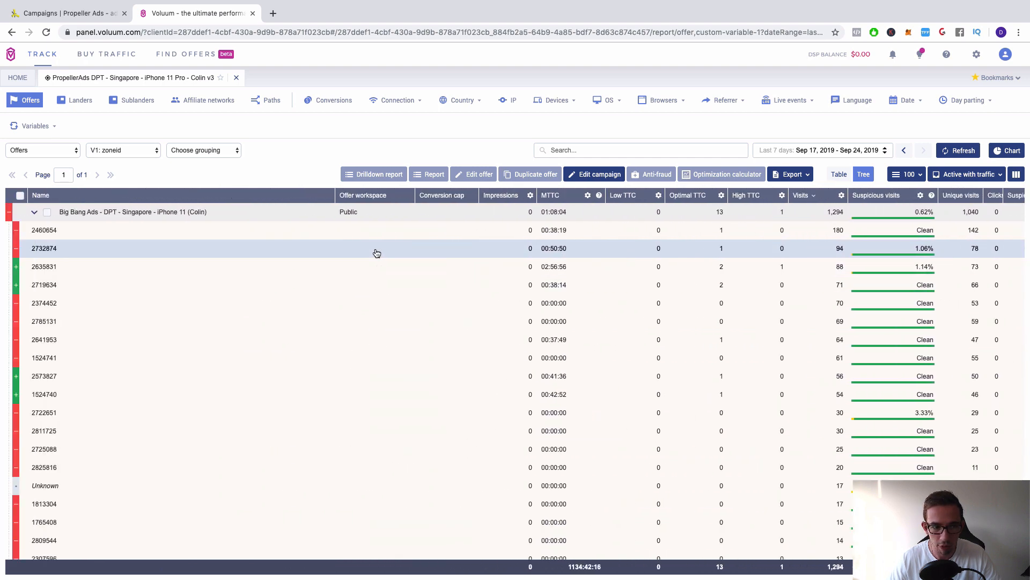
key(ctrl+shift+Tab)
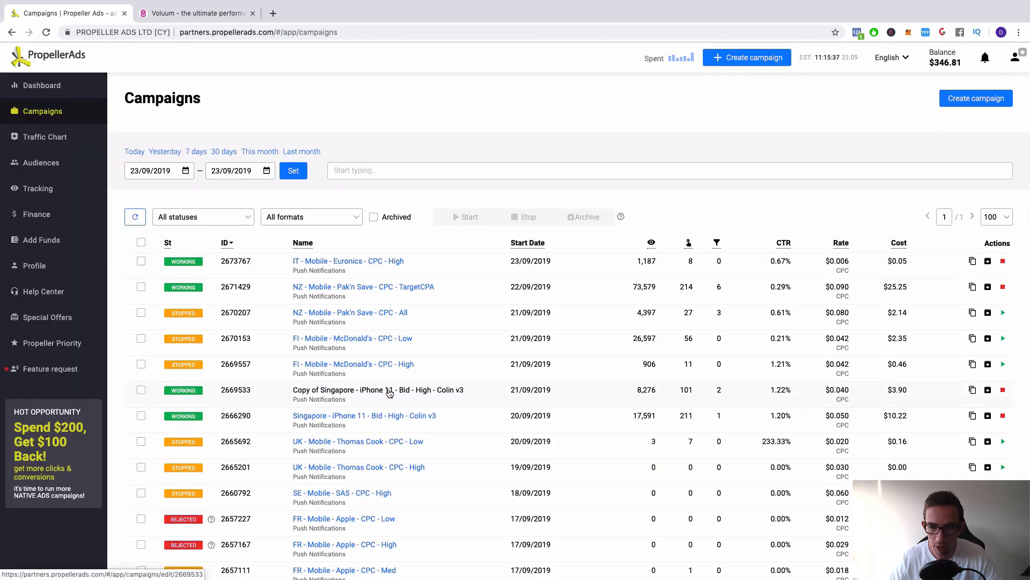
click(386, 419)
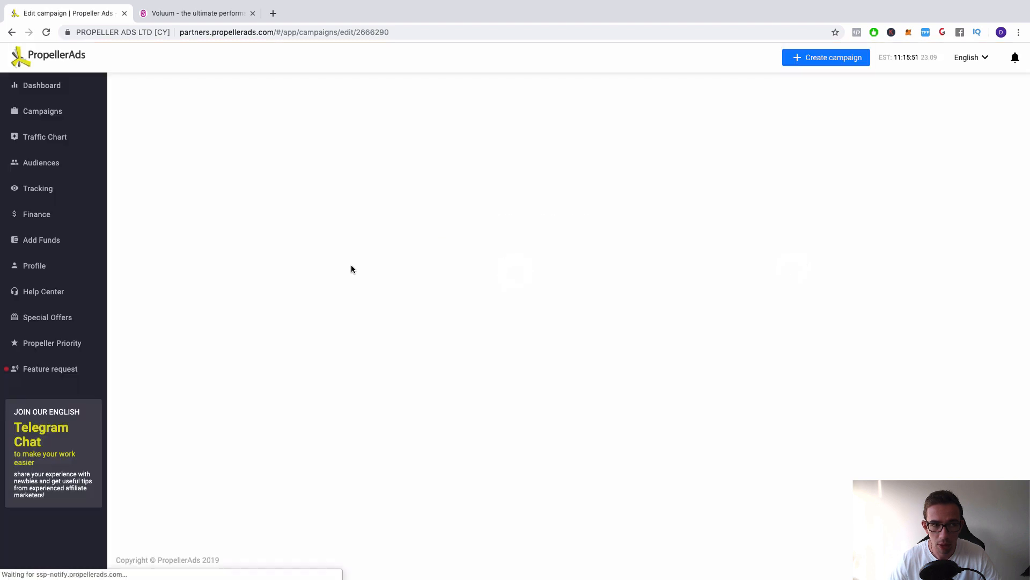
click(49, 87)
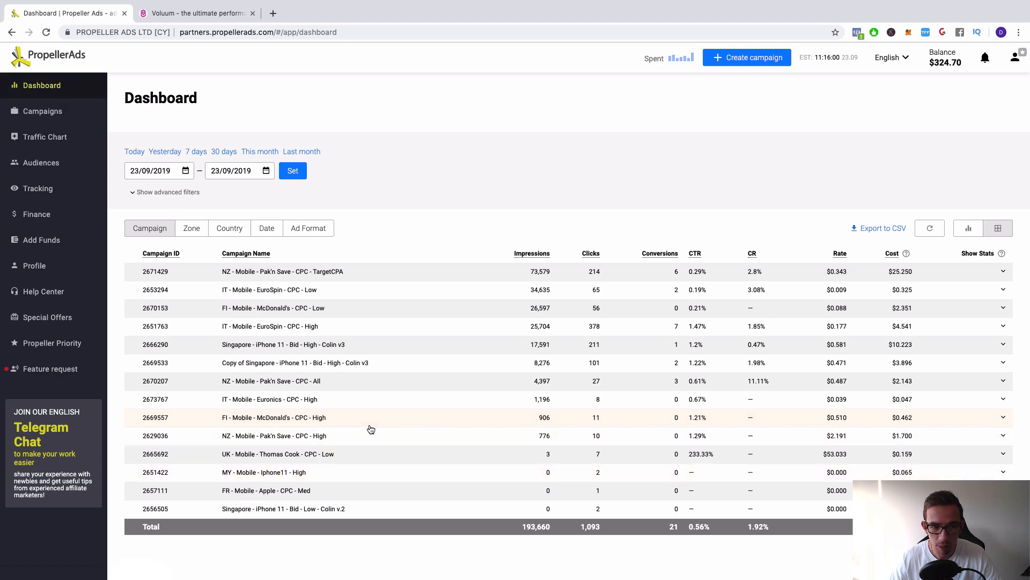
click(312, 345)
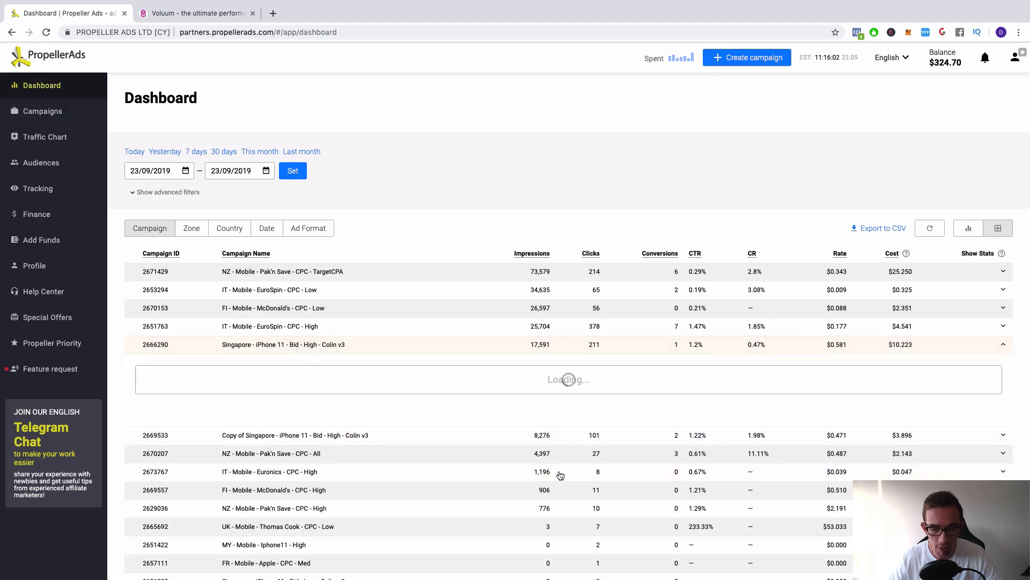
- Take the Voluum tab out of this window and review the campaign's zones by impressions, clicks, conversions and cost
click(211, 15)
key(ctrl+w)
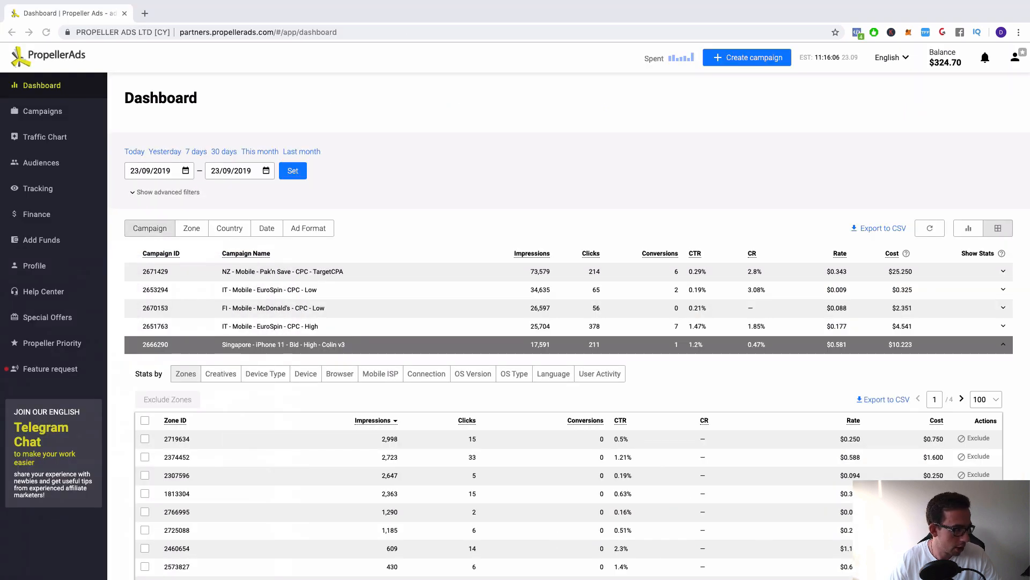
scroll(442, 214, down, 3)
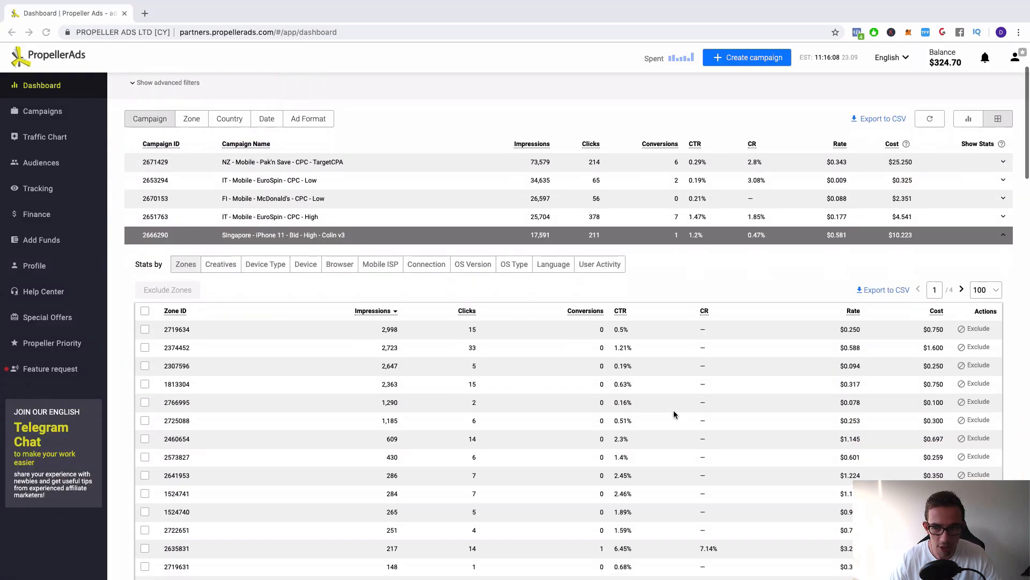
scroll(674, 412, down, 1)
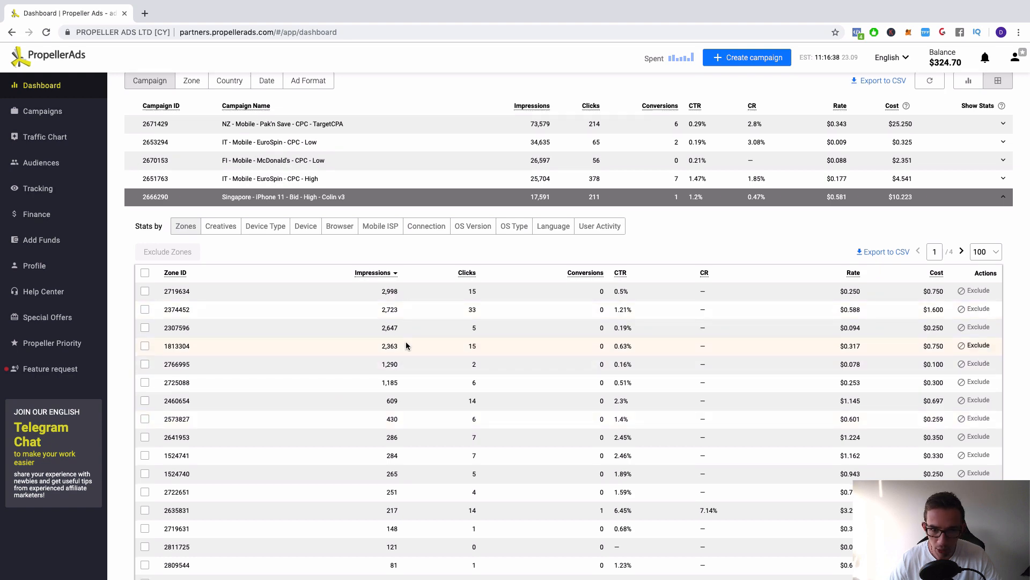
scroll(406, 343, down, 3)
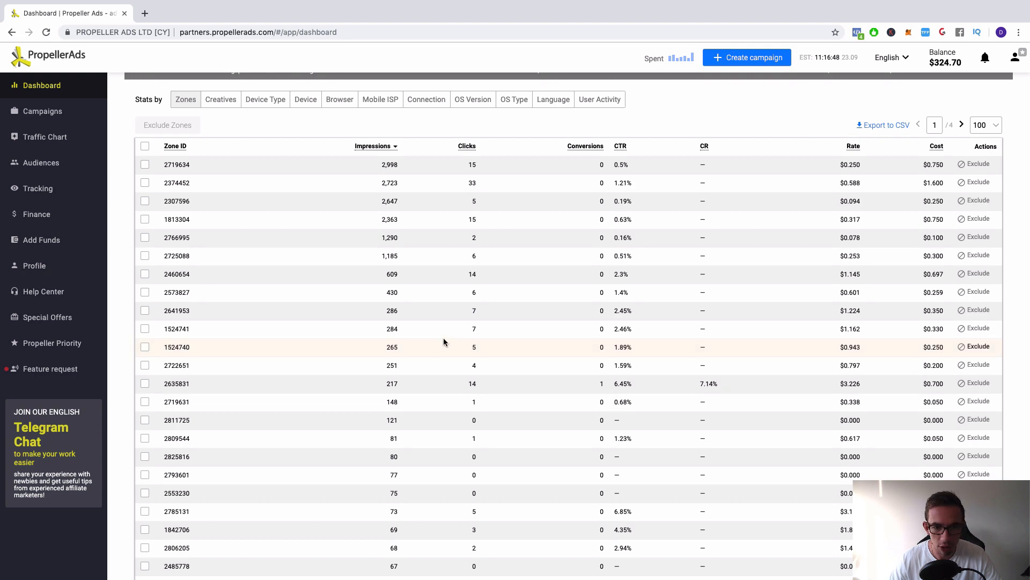
scroll(483, 309, up, 1)
scroll(483, 309, up, 5)
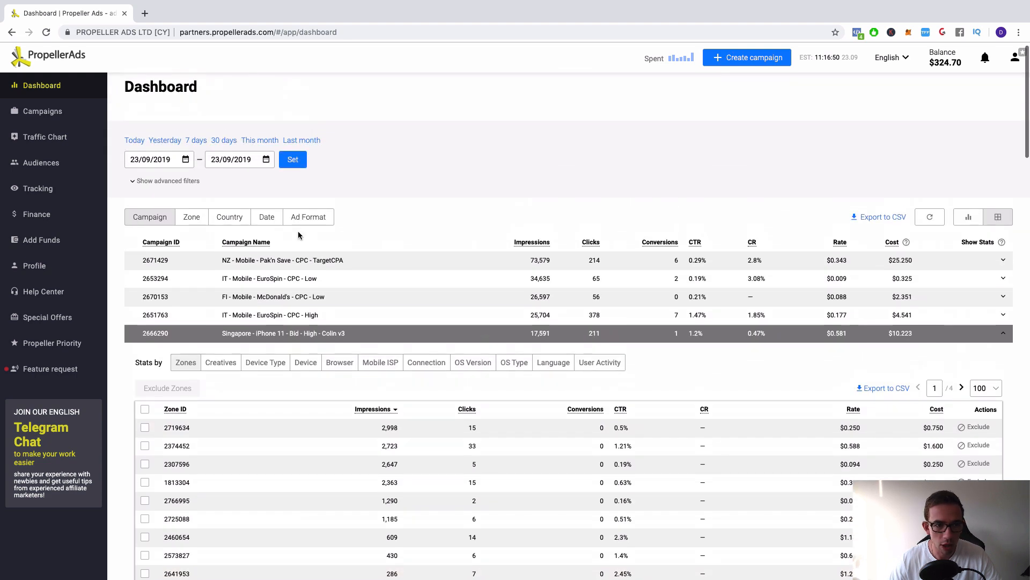
- Set the dashboard's date range to 7 days and expand the Singapore iPhone 11 Bid High v.2 campaign
click(196, 141)
click(292, 160)
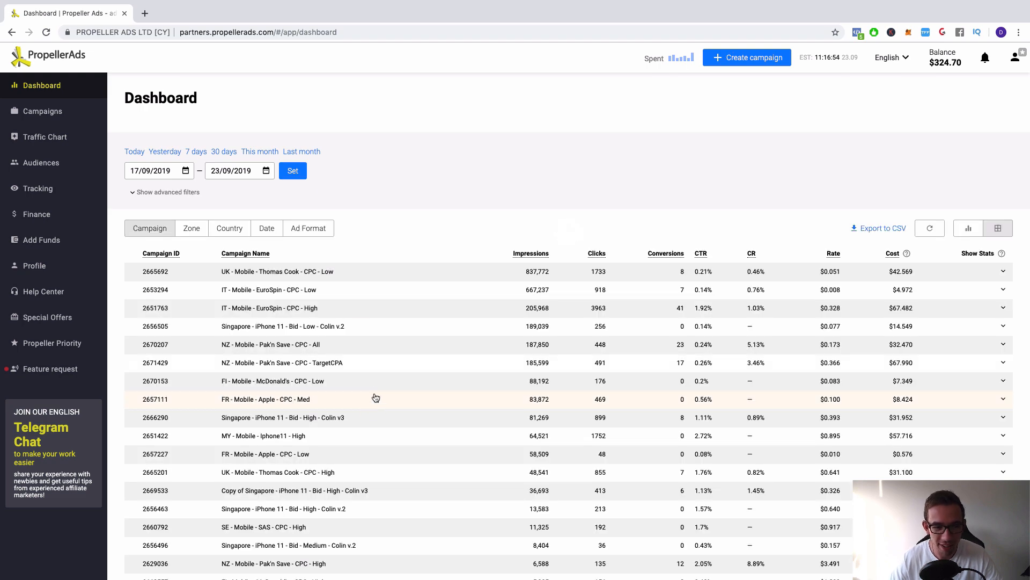
scroll(352, 434, down, 2)
click(338, 437)
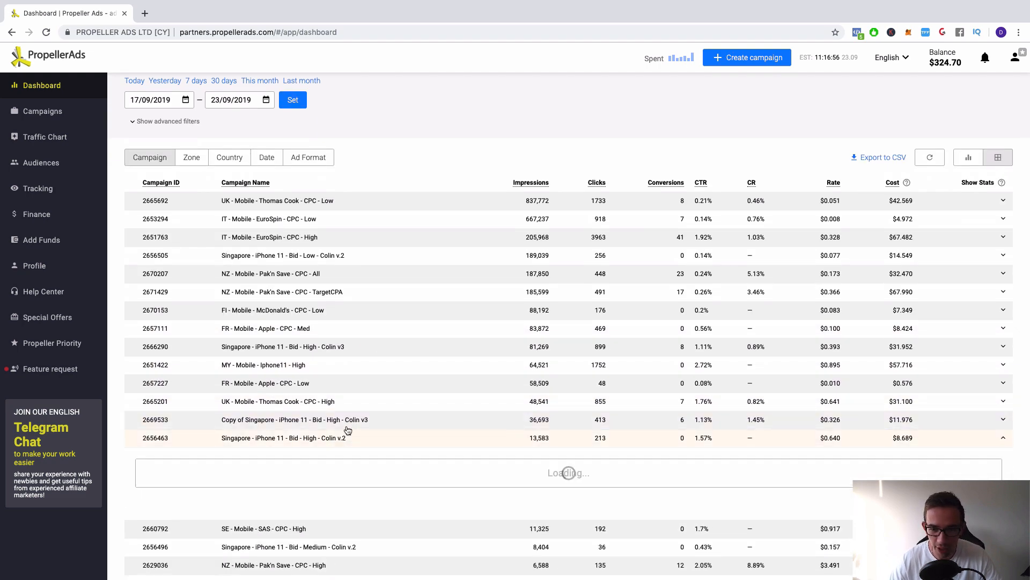
- Exclude zones 2732874 and 2460654 from the expanded Singapore iPhone 11 Bid High v.2 campaign
scroll(371, 417, down, 3)
scroll(374, 415, down, 2)
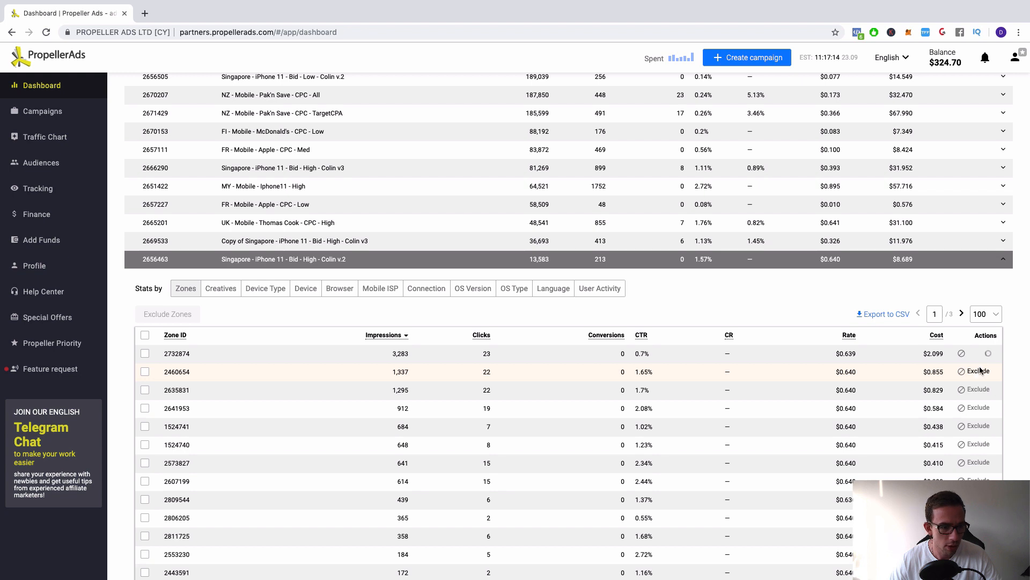
click(980, 370)
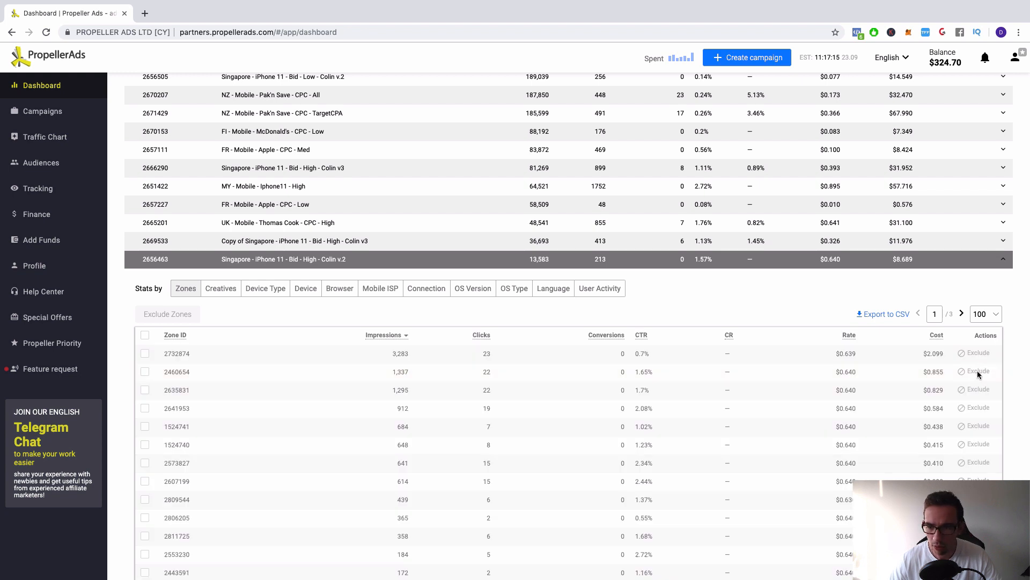
click(977, 370)
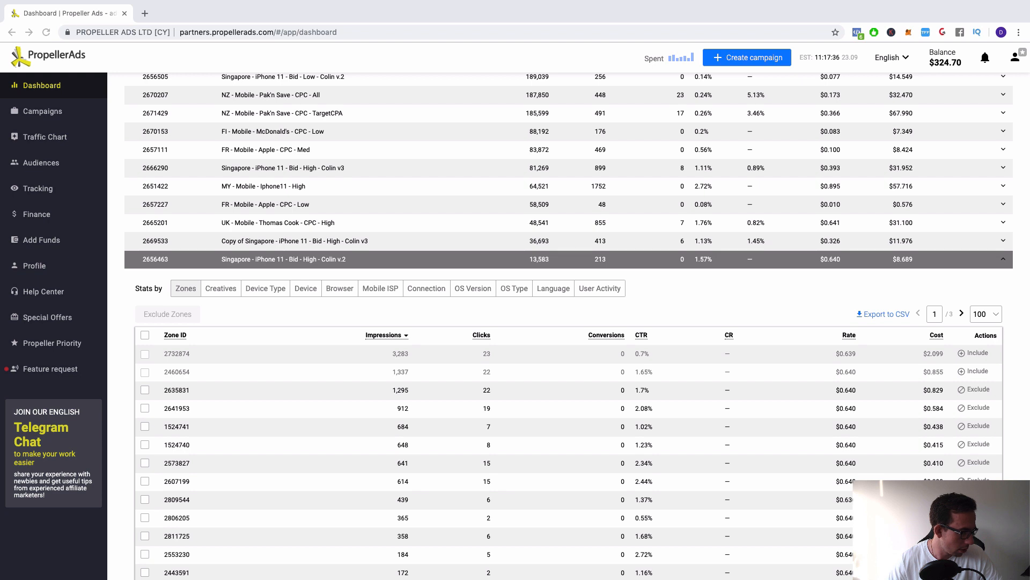
- Search the page for zone ID 2719634 and look through the campaign's zone list for it
click(731, 317)
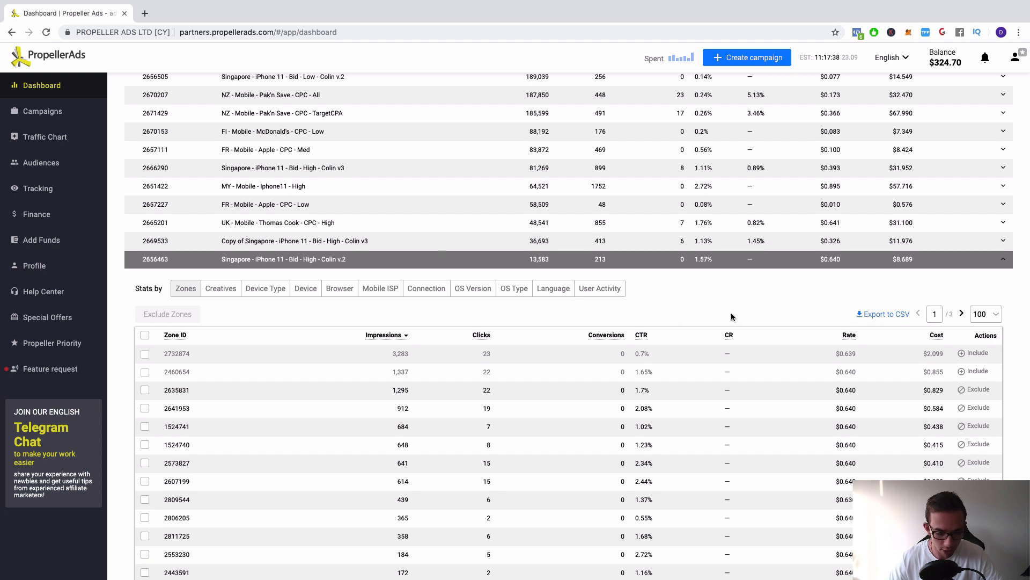
key(ctrl+f)
text(2719634)
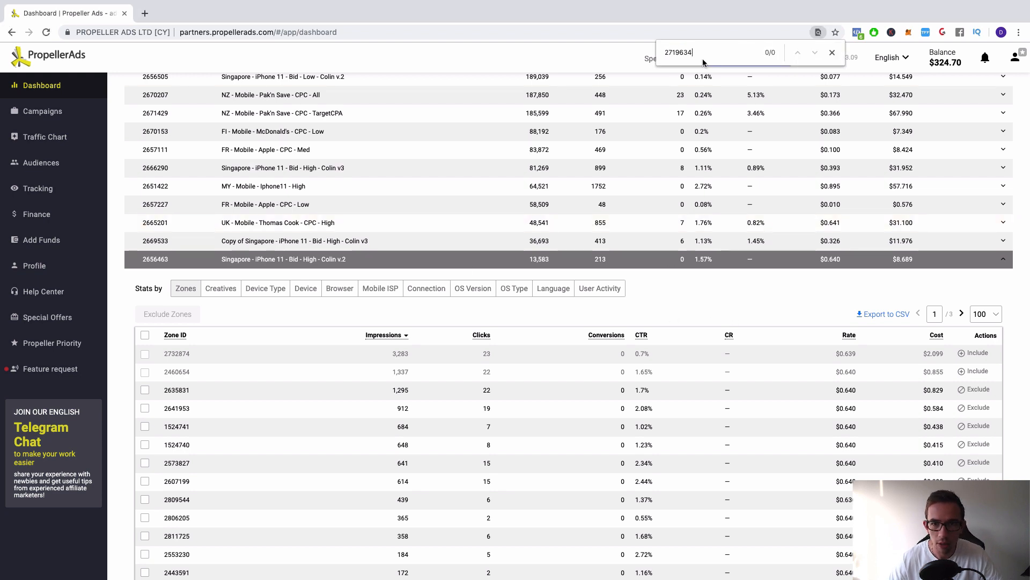
scroll(666, 304, down, 2)
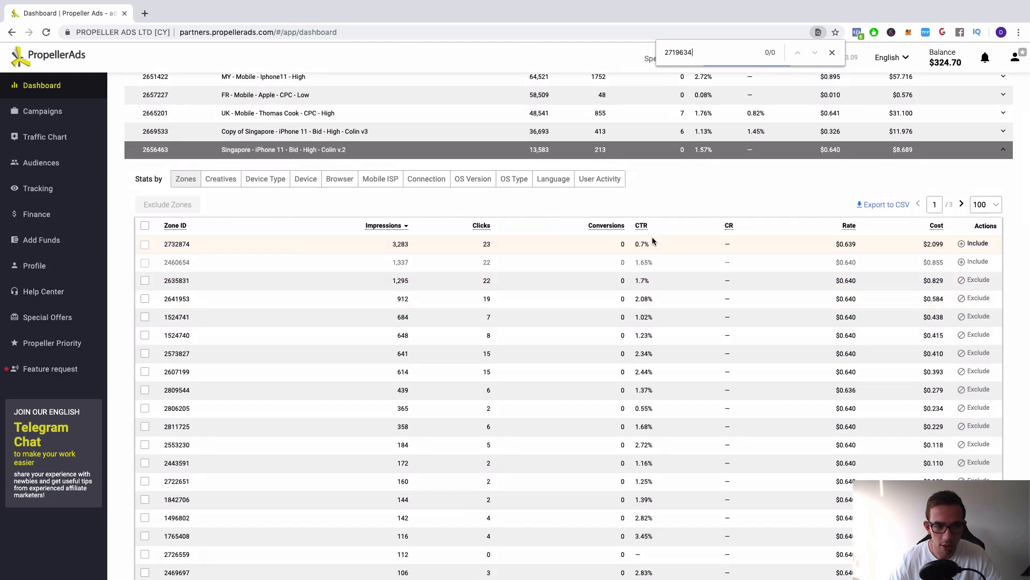
scroll(652, 237, down, 4)
scroll(652, 237, up, 2)
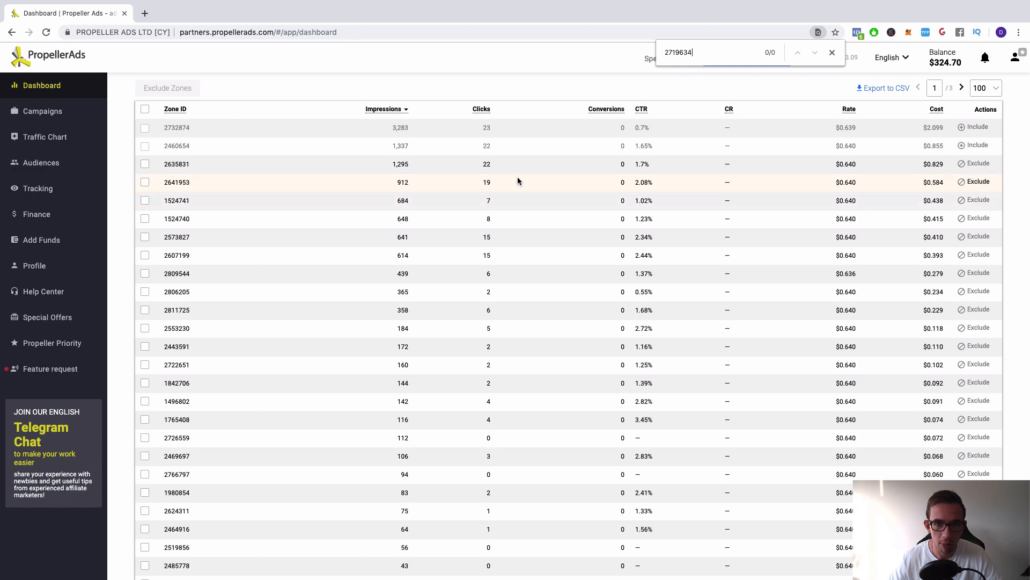
scroll(517, 176, down, 4)
scroll(517, 175, up, 4)
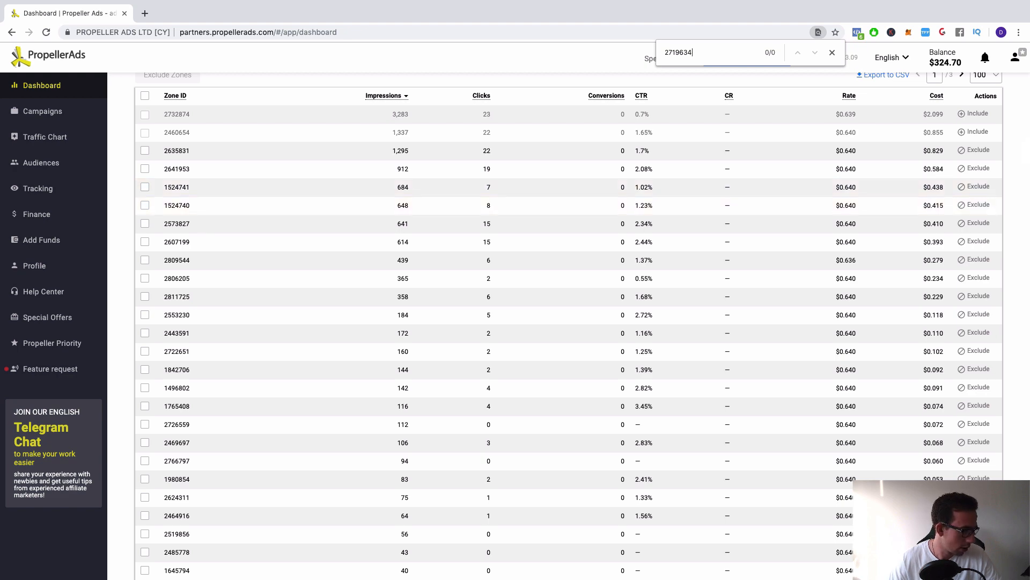
scroll(314, 262, up, 9)
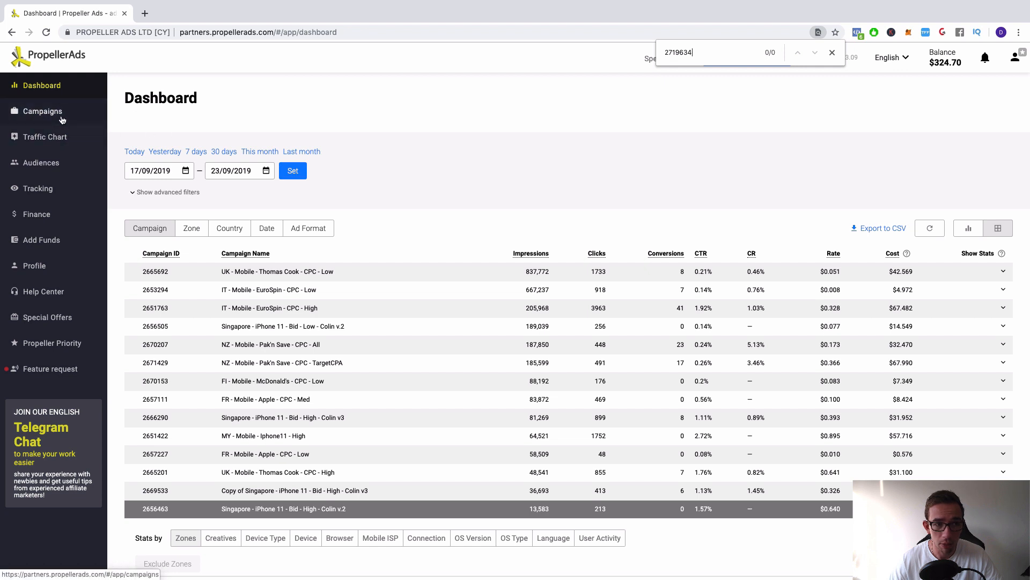
- Close the page search and open the Singapore iPhone 11 Bid High v3 campaign for editing from the campaigns list
click(61, 117)
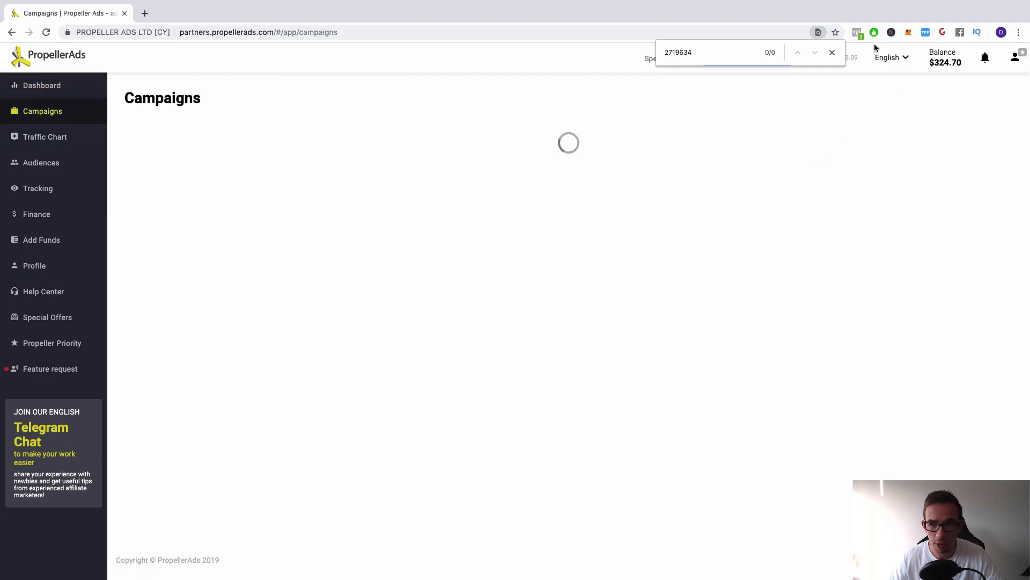
click(837, 53)
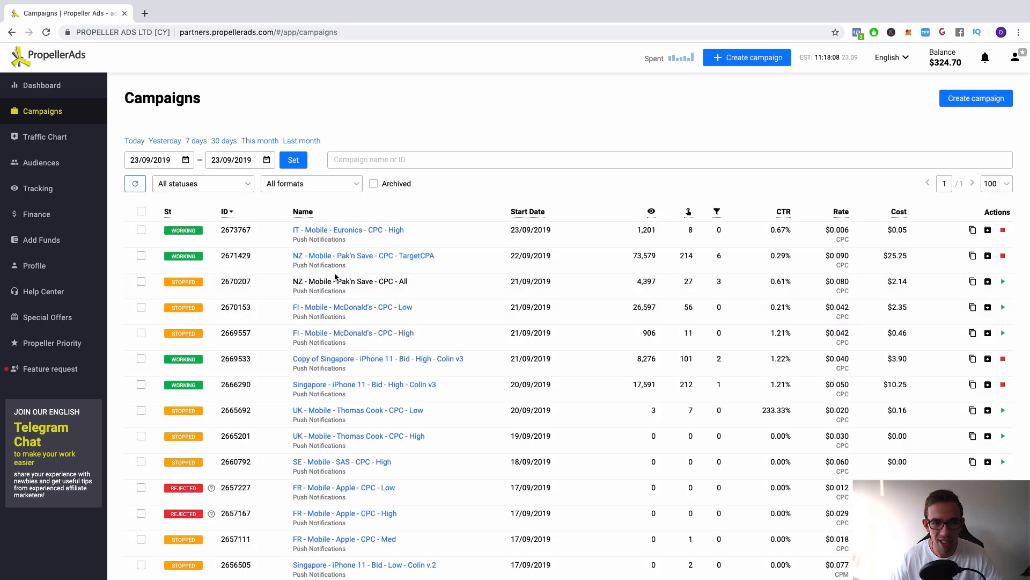
click(391, 384)
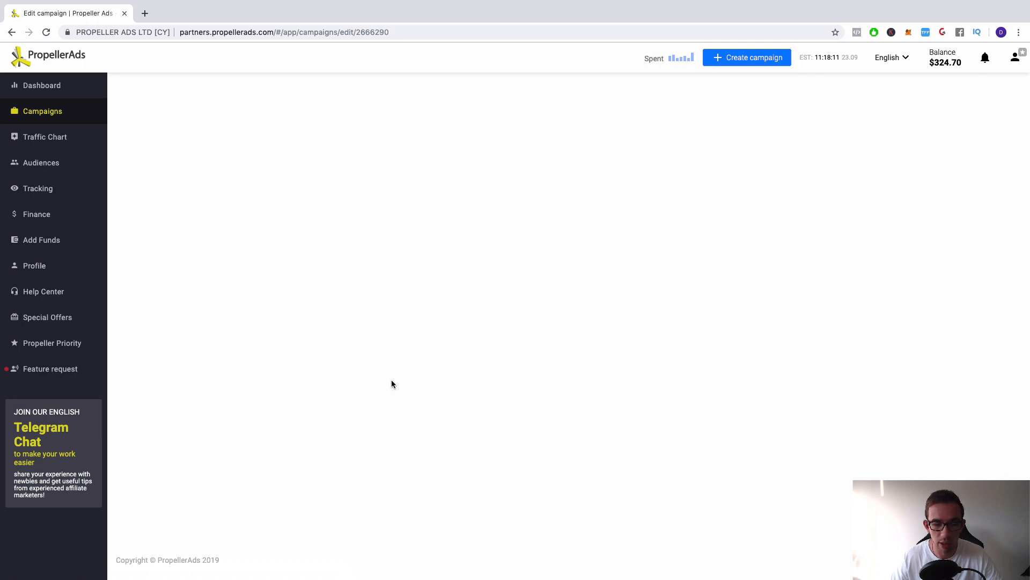
- Switch the zone limitation in the campaign's targeting settings from Exclude to Include
scroll(391, 384, down, 9)
scroll(392, 384, down, 15)
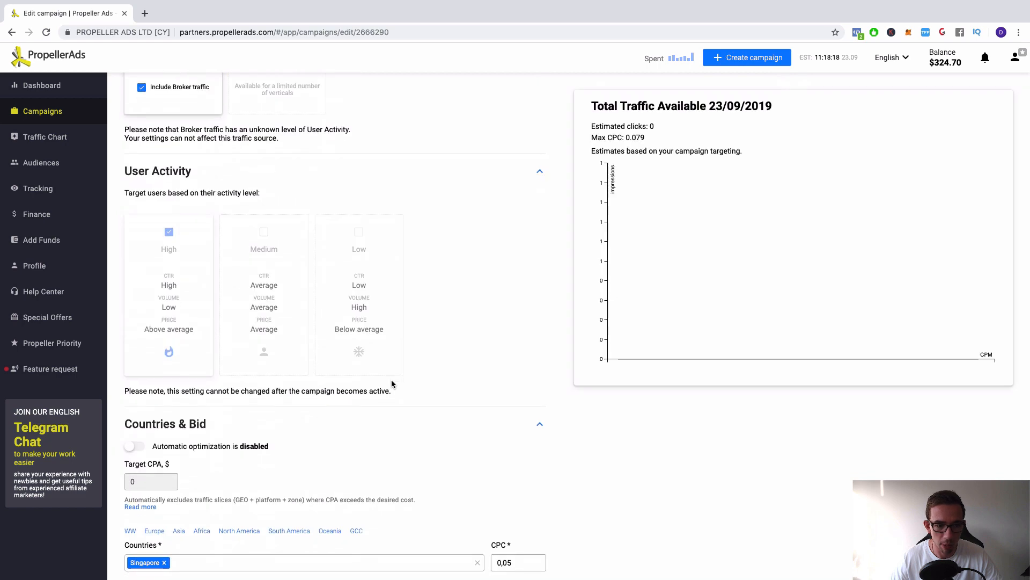
scroll(391, 383, down, 2)
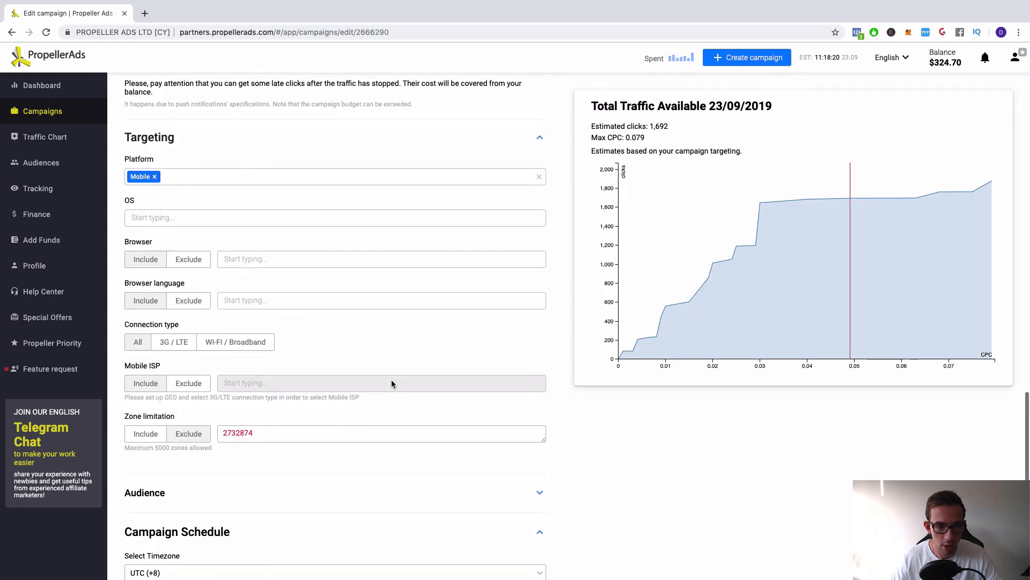
click(256, 372)
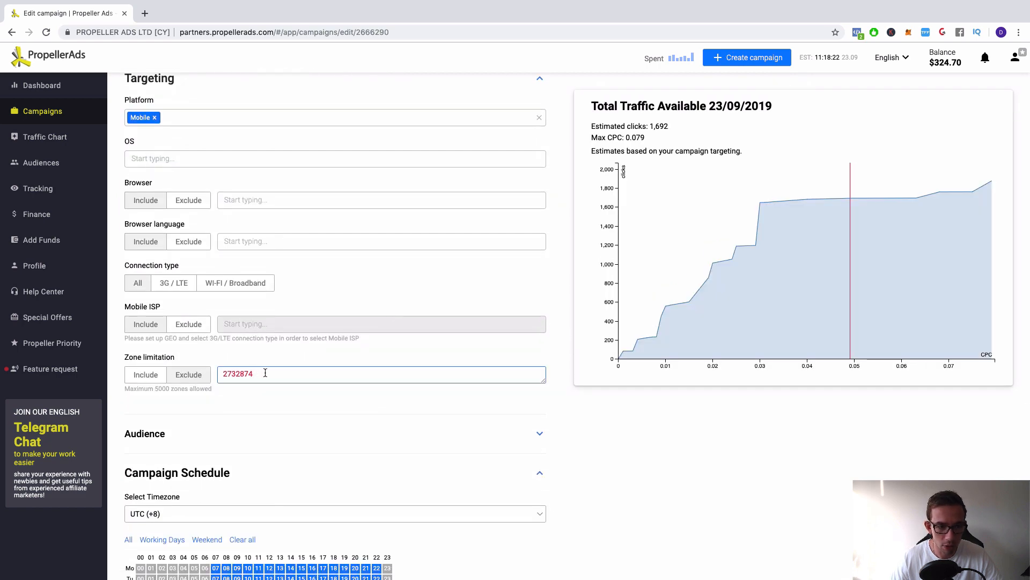
scroll(265, 373, down, 3)
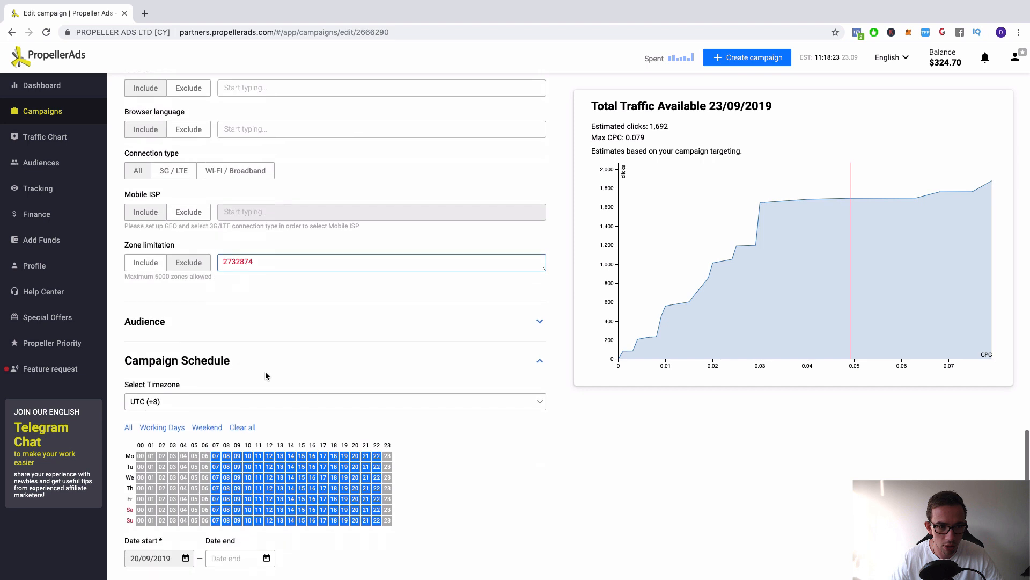
click(143, 263)
- Try to add zone ID 2635831 to the zone limitation alongside the existing 2732874
drag(256, 263, 219, 262)
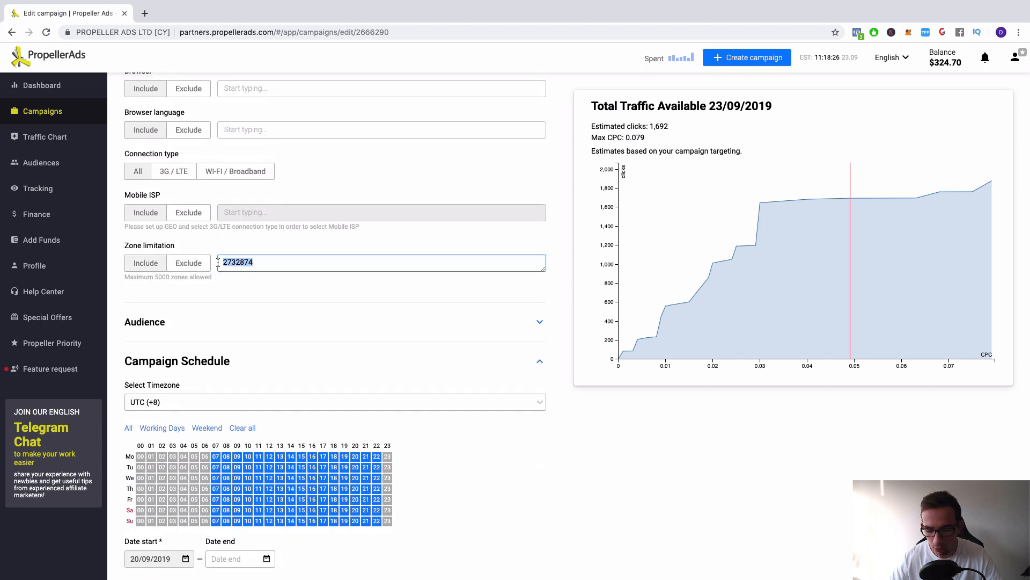
key(ctrl+x)
key(ctrl+v)
text(2)
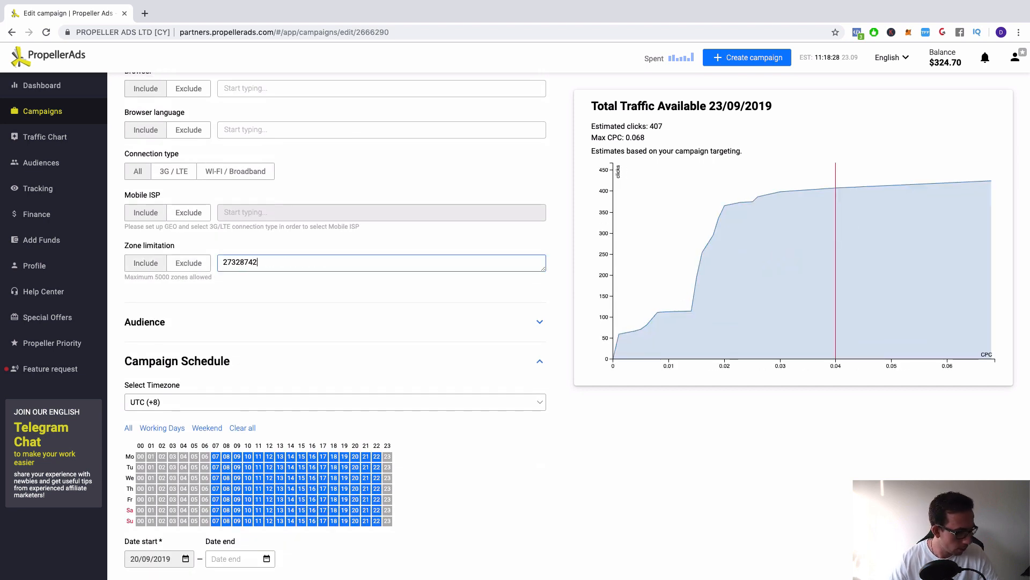
text(63)
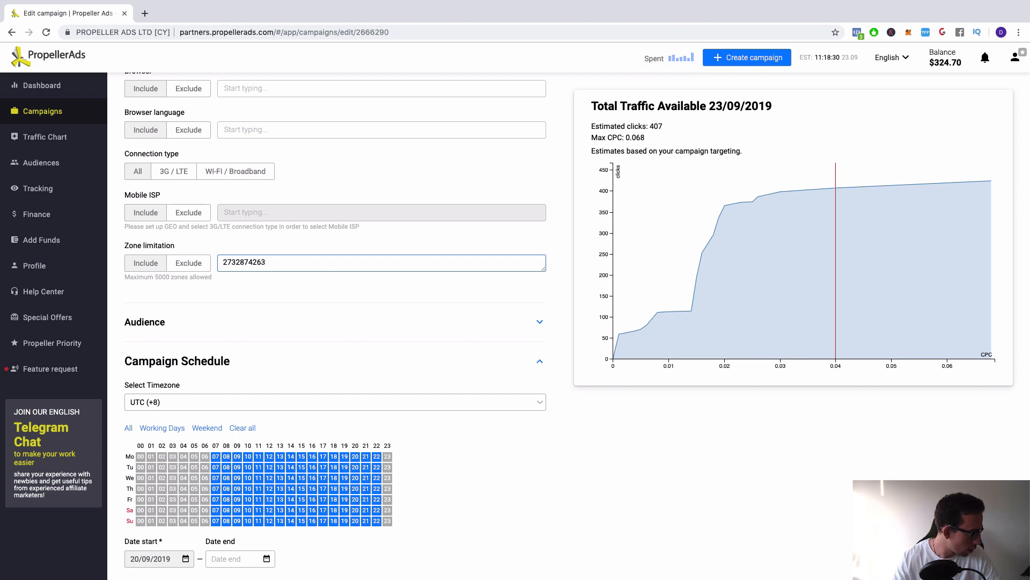
text(5831,)
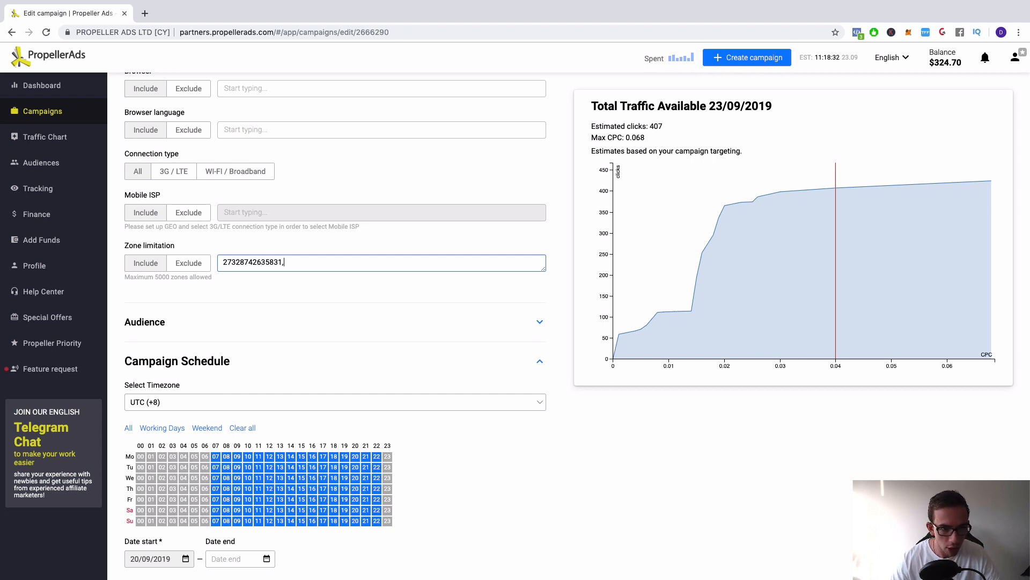
- Clear all zone IDs from the zone limitation
key(BackSpace)
key(BackSpace)
key(BackSpace)
key(BackSpace)
key(BackSpace)
key(BackSpace)
key(BackSpace)
key(BackSpace)
key(BackSpace)
key(BackSpace)
key(BackSpace)
key(BackSpace)
key(BackSpace)
key(BackSpace)
key(BackSpace)
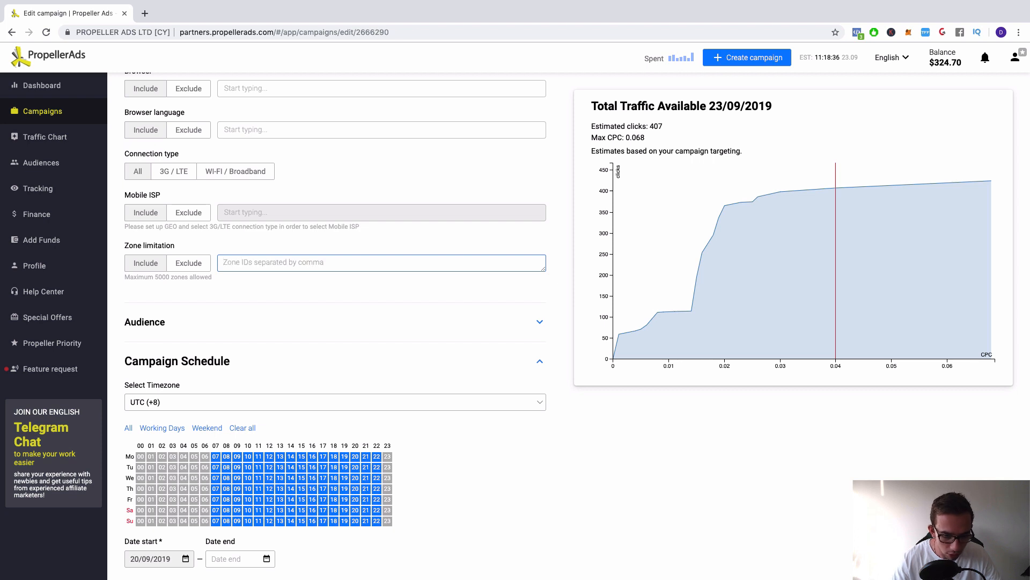
- Enter zone IDs 2635831 and 2719634 in the campaign's included zone limitation, separated by commas
text(26)
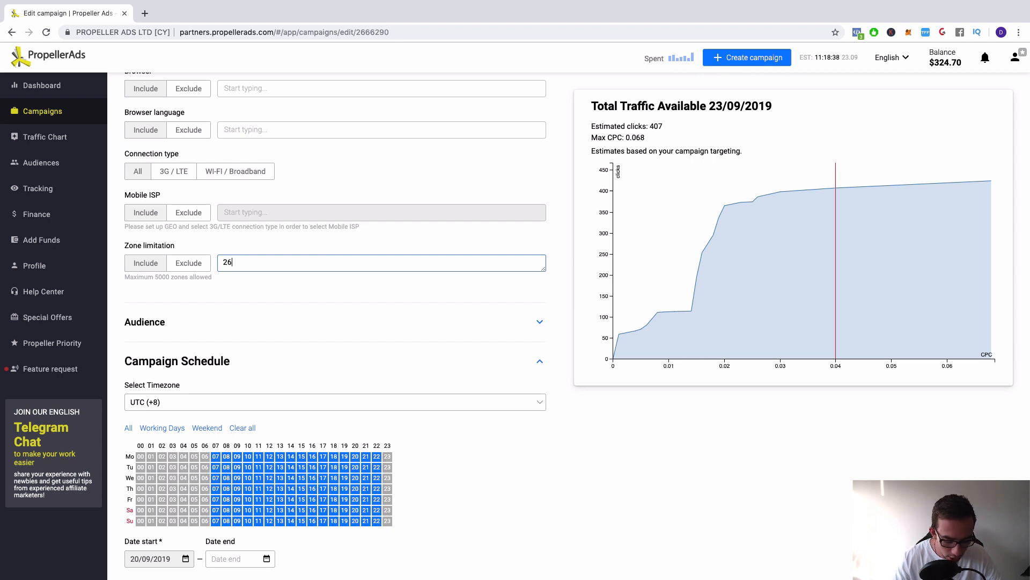
text(35)
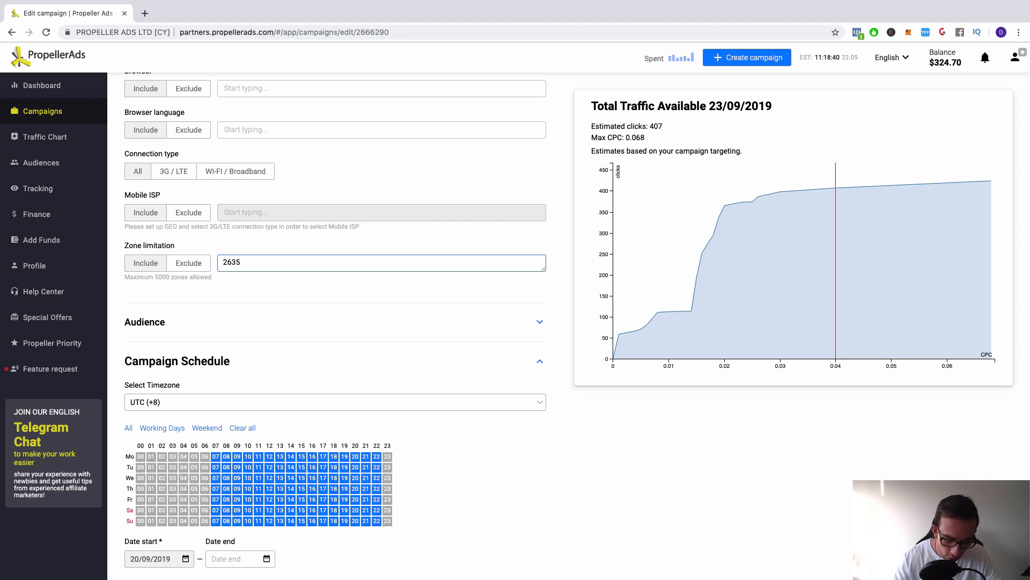
text(831)
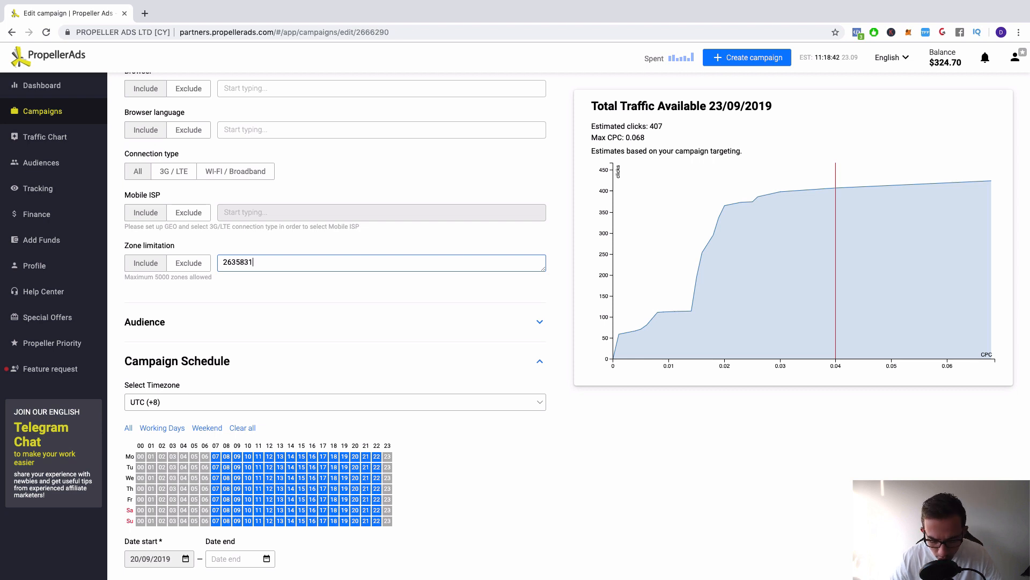
text(,)
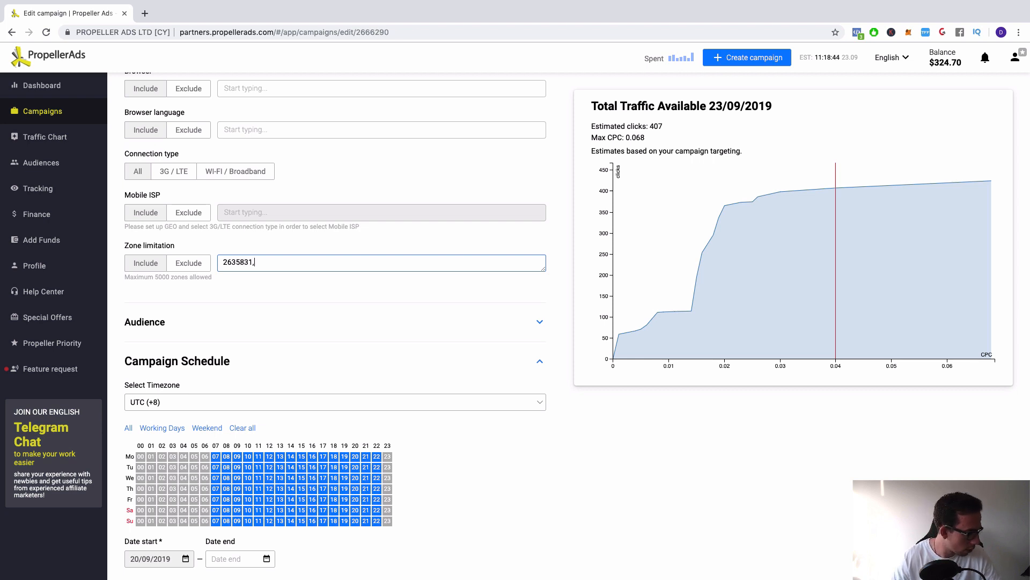
text(2719)
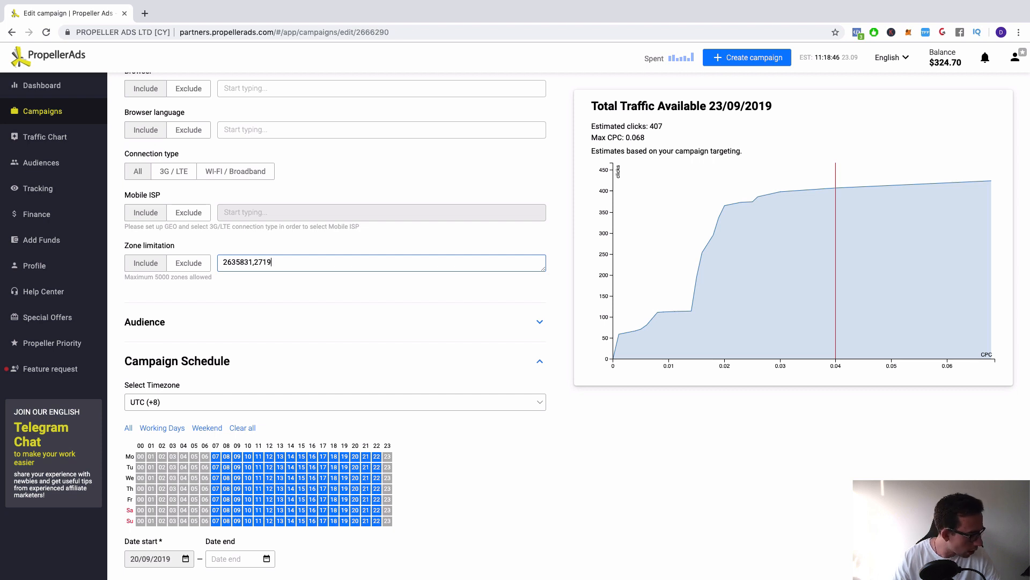
text(63)
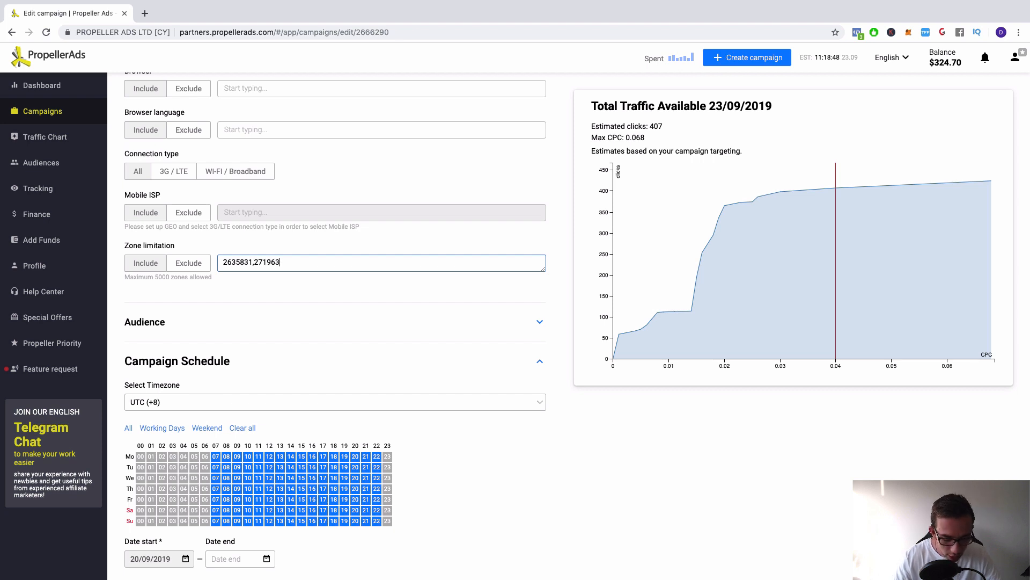
text(4,)
scroll(336, 322, down, 1)
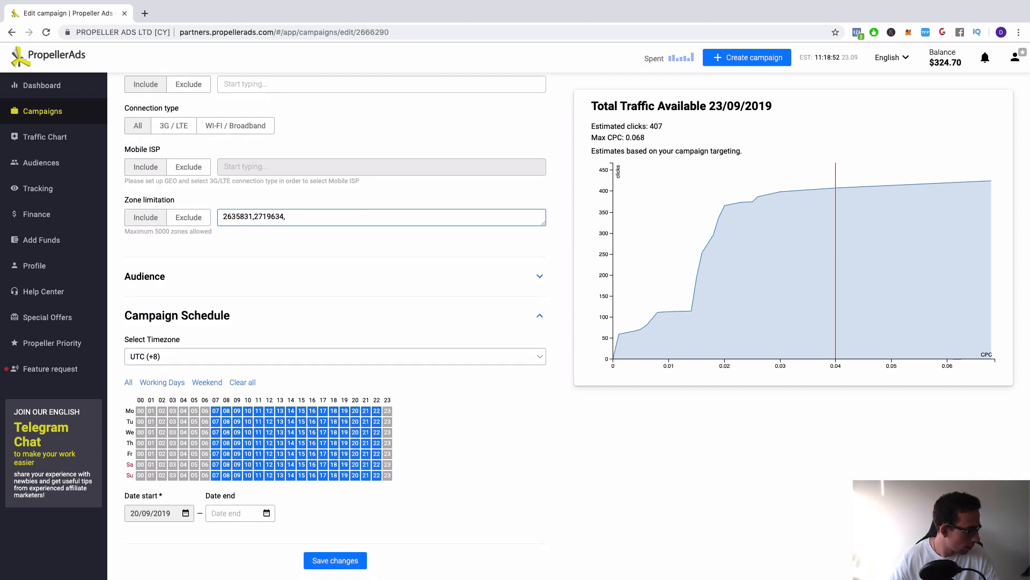
- Add zone IDs 2573827 and 1524740 to the included zone limitation and apply the list
text(257)
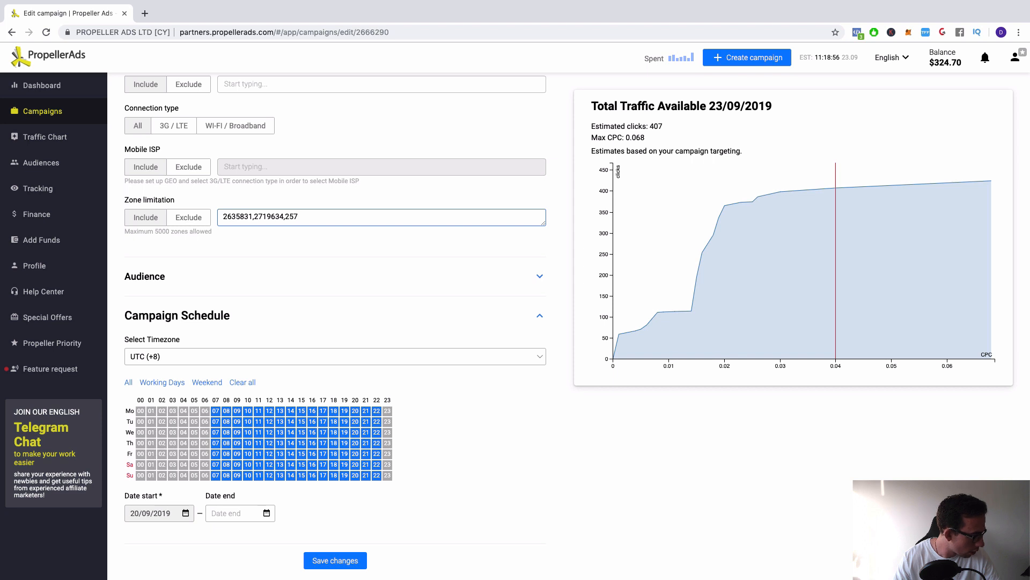
text(3827)
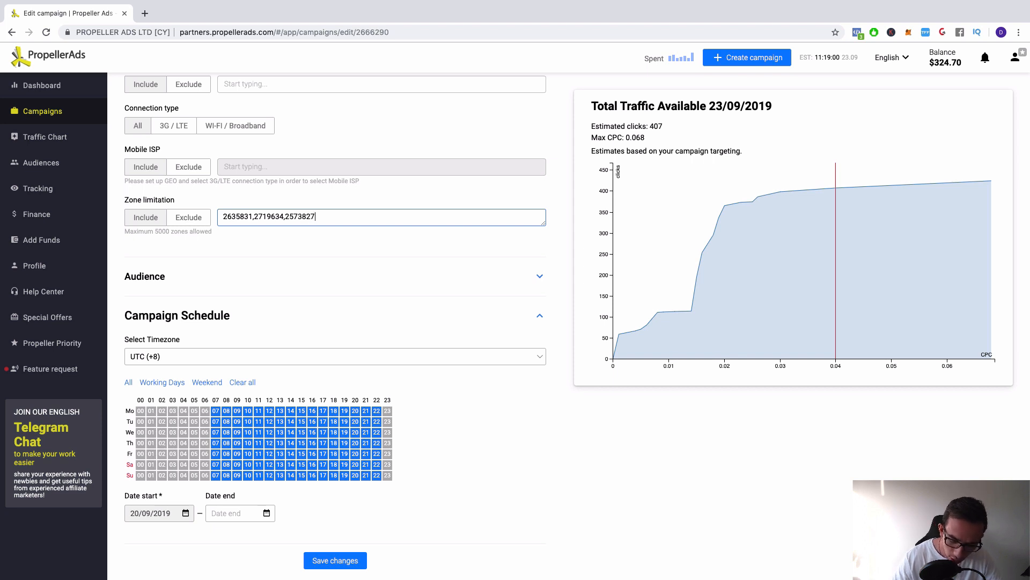
text(,15)
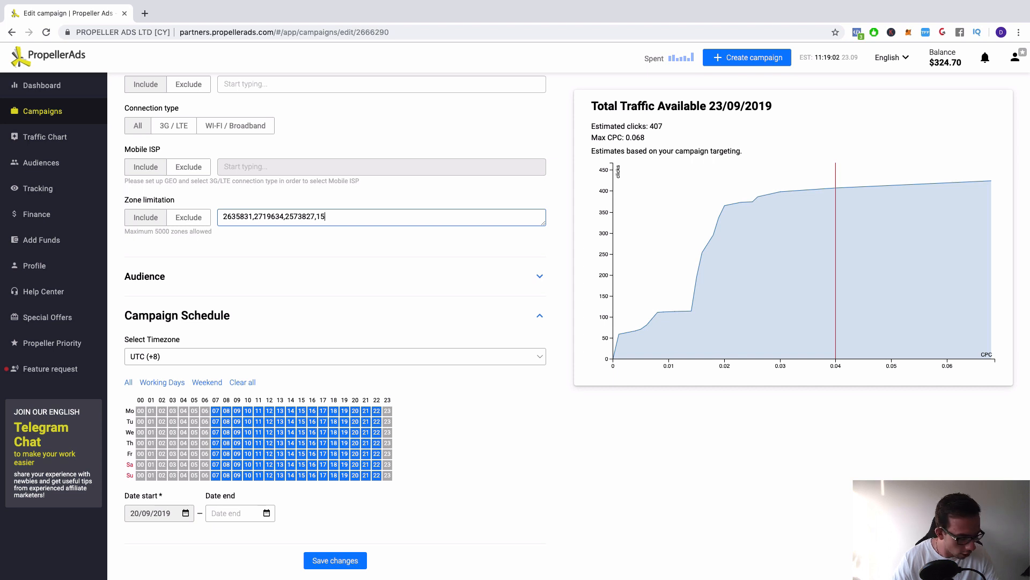
text(24)
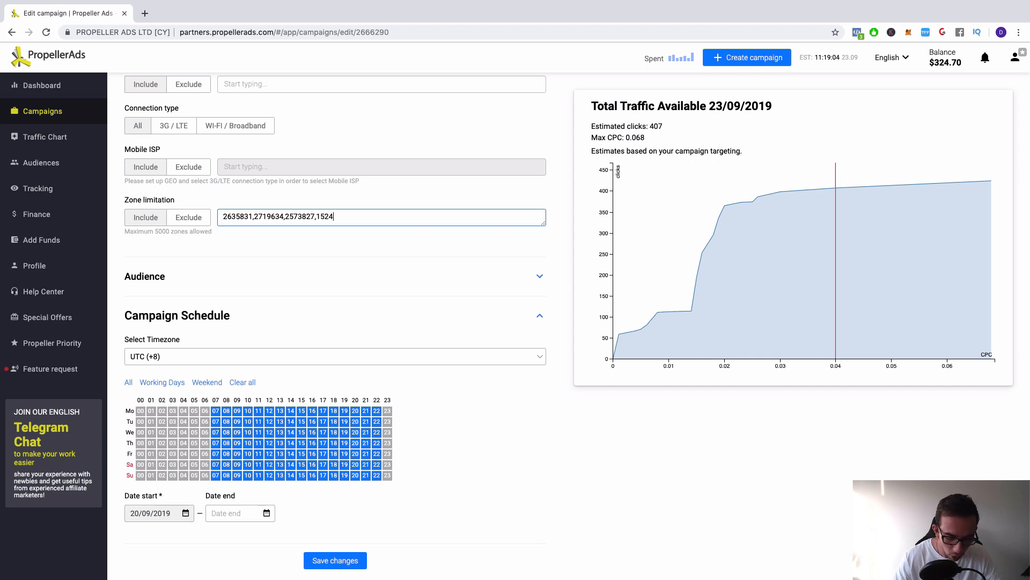
text(740)
key(Return)
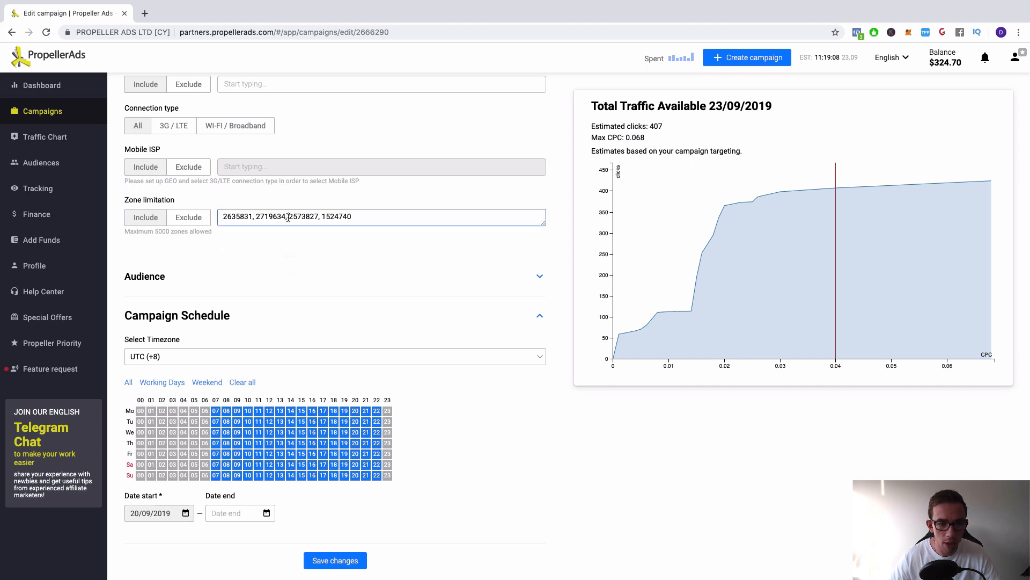
click(333, 254)
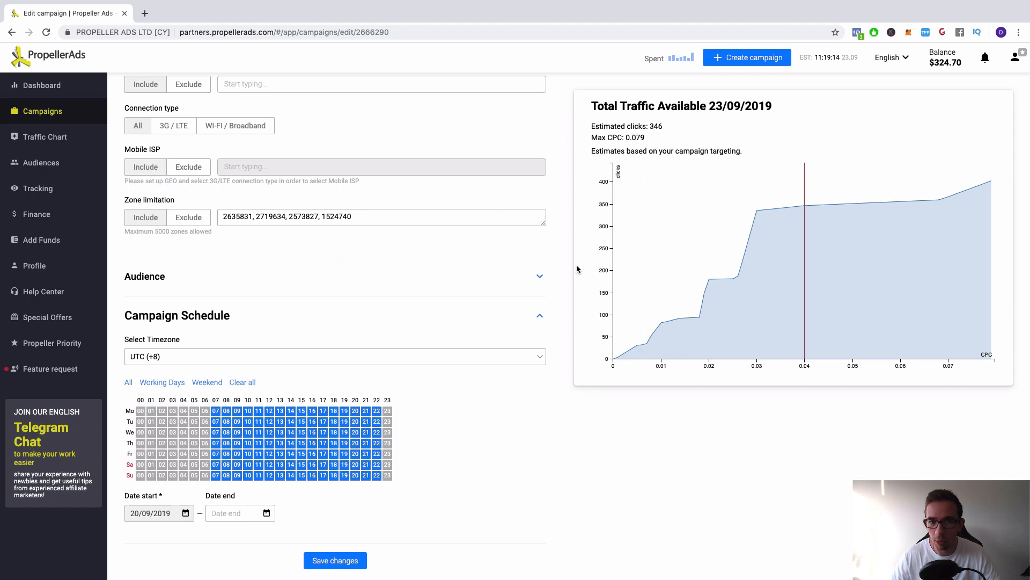
- Save the edited Singapore iPhone 11 campaign and stop the Copy of Singapore iPhone 11 Bid High v3 campaign in the campaigns list
scroll(452, 281, up, 2)
scroll(452, 276, up, 10)
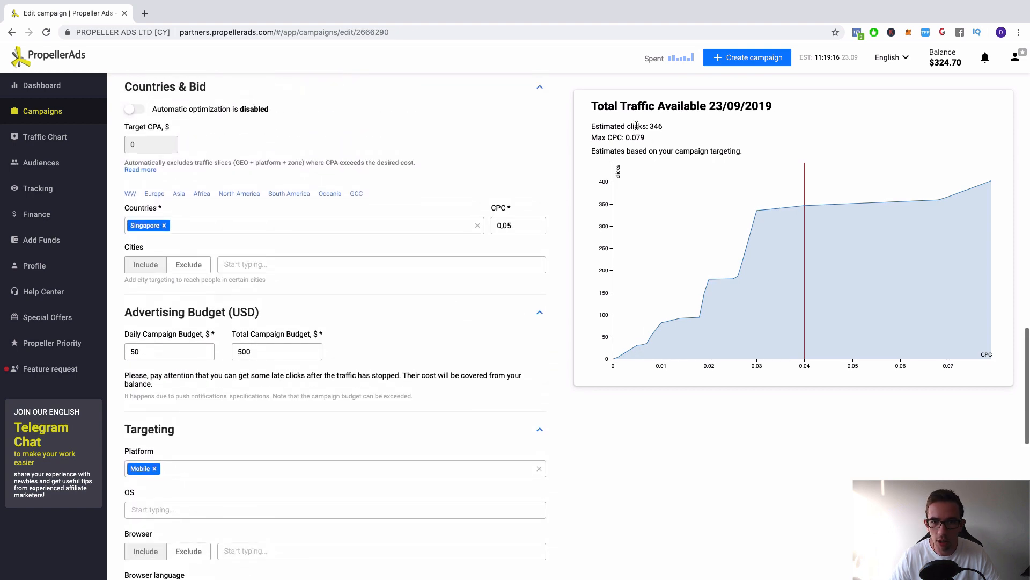
mouse_move(799, 234)
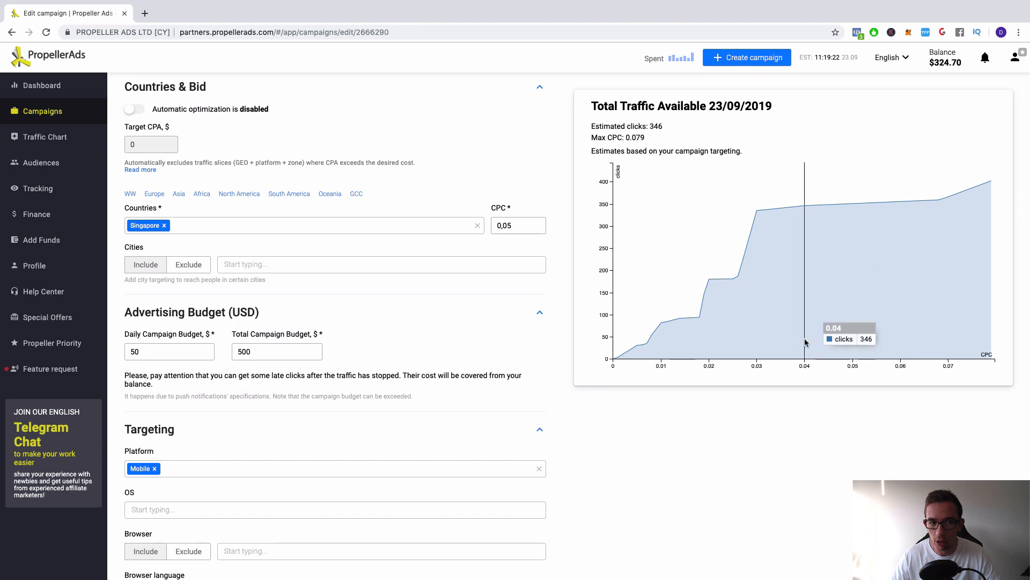
scroll(407, 325, down, 10)
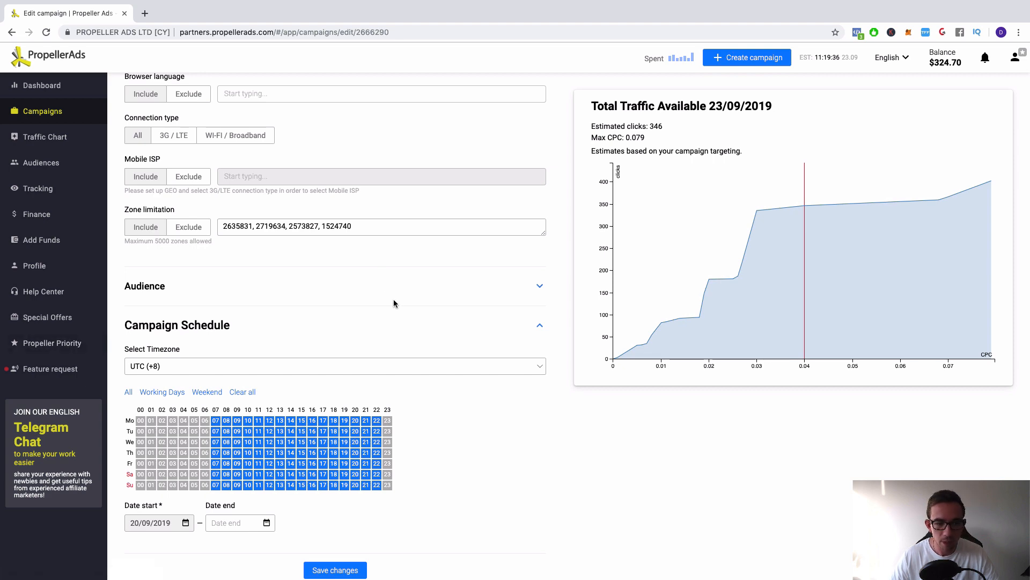
scroll(390, 289, up, 7)
scroll(390, 290, up, 20)
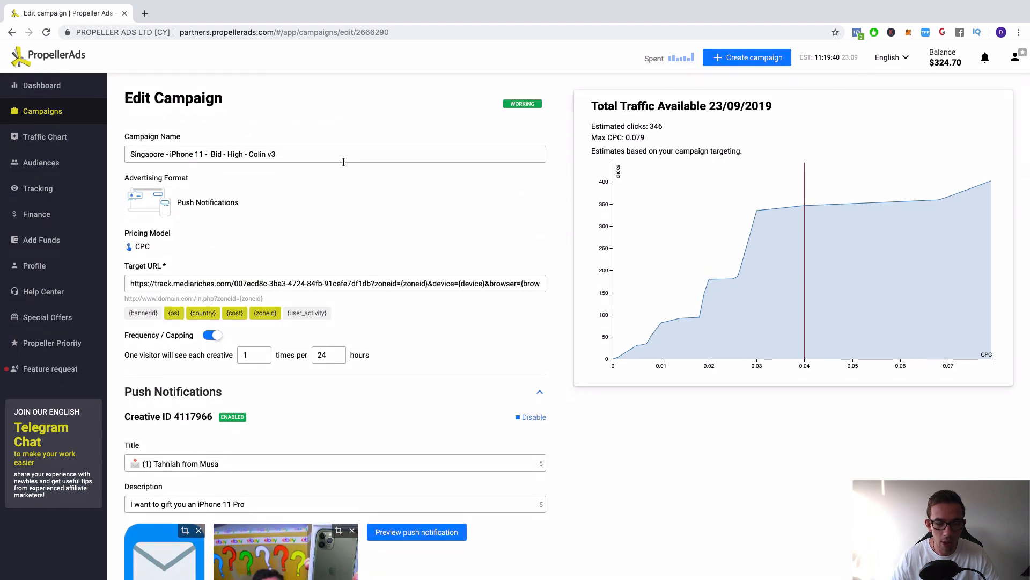
scroll(412, 246, down, 20)
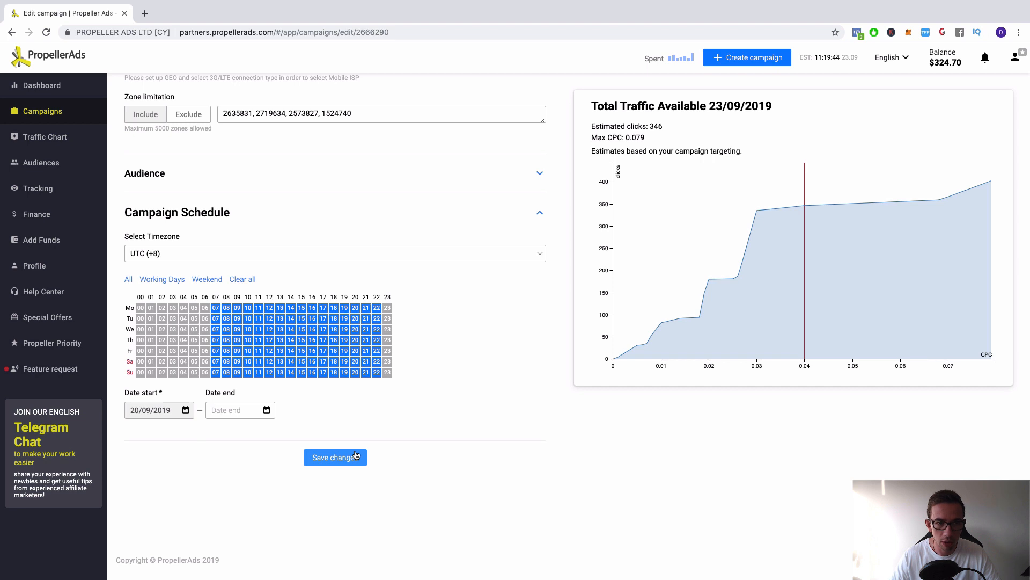
click(356, 455)
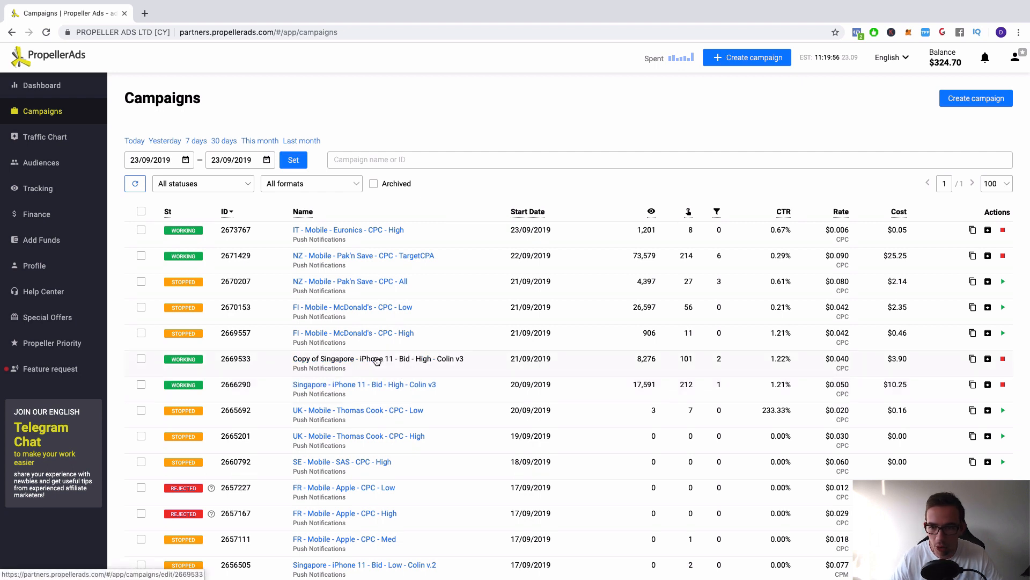
click(1003, 359)
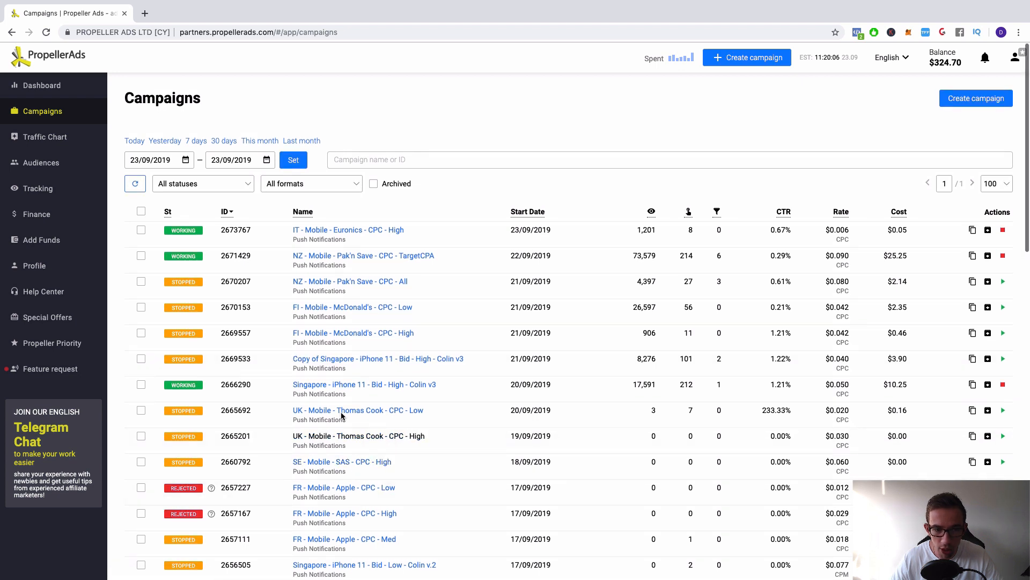
- Reopen the Singapore iPhone 11 Bid High v3 campaign and review its saved zone limitation, traffic estimate and other settings
click(367, 379)
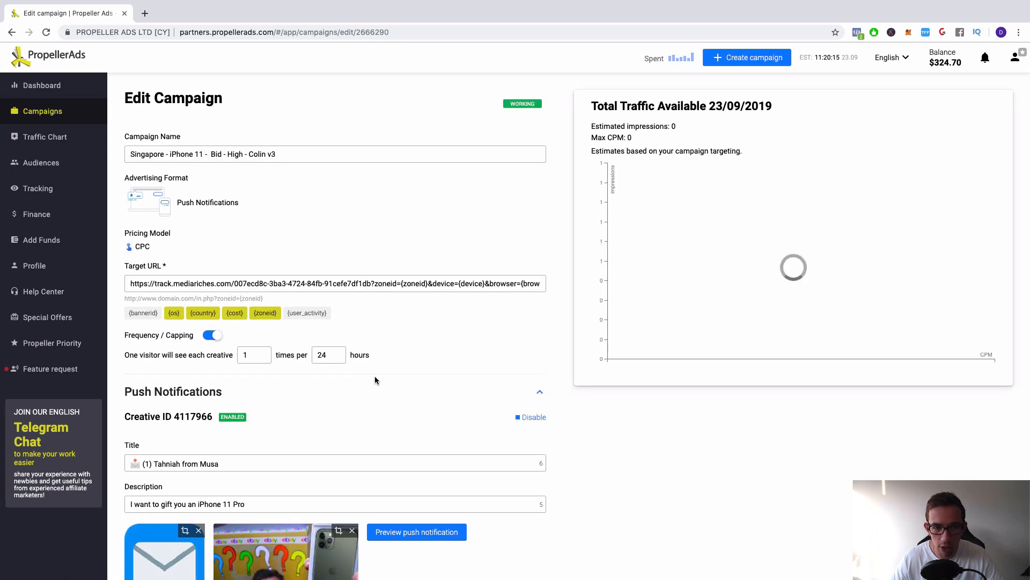
scroll(448, 386, down, 20)
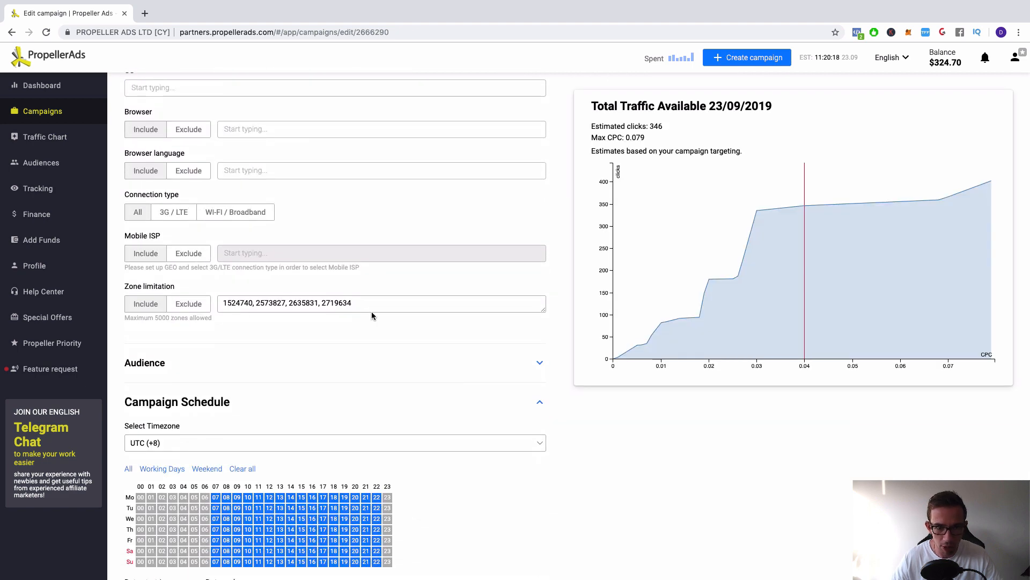
mouse_move(817, 314)
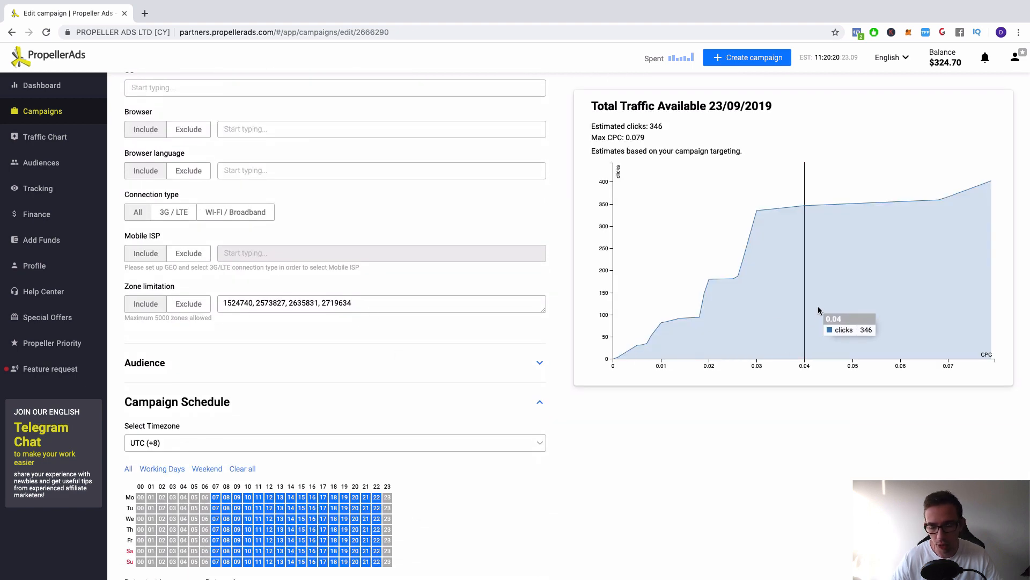
scroll(388, 382, down, 3)
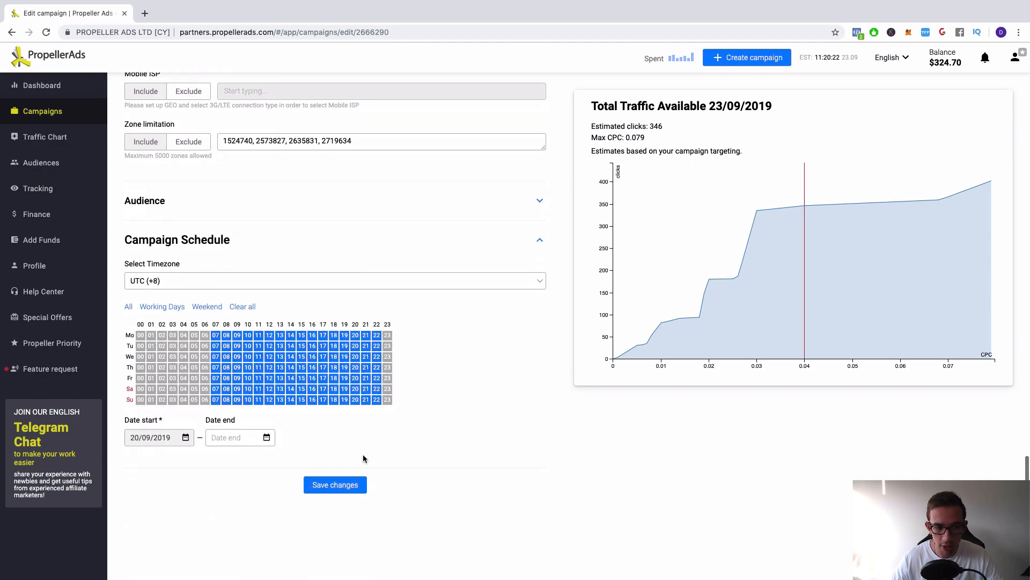
scroll(375, 443, up, 20)
scroll(374, 443, down, 8)
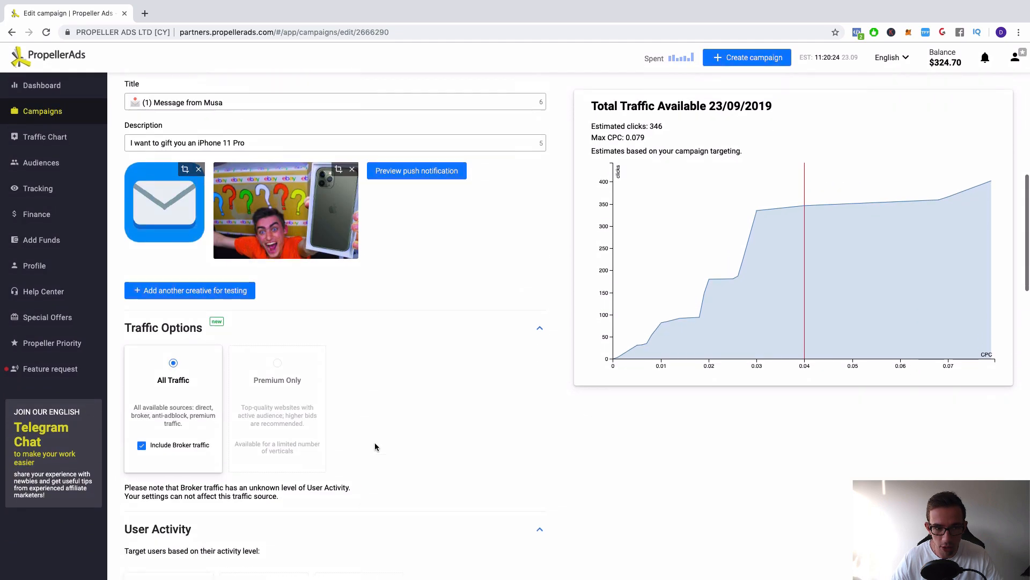
scroll(375, 447, down, 6)
scroll(374, 447, up, 18)
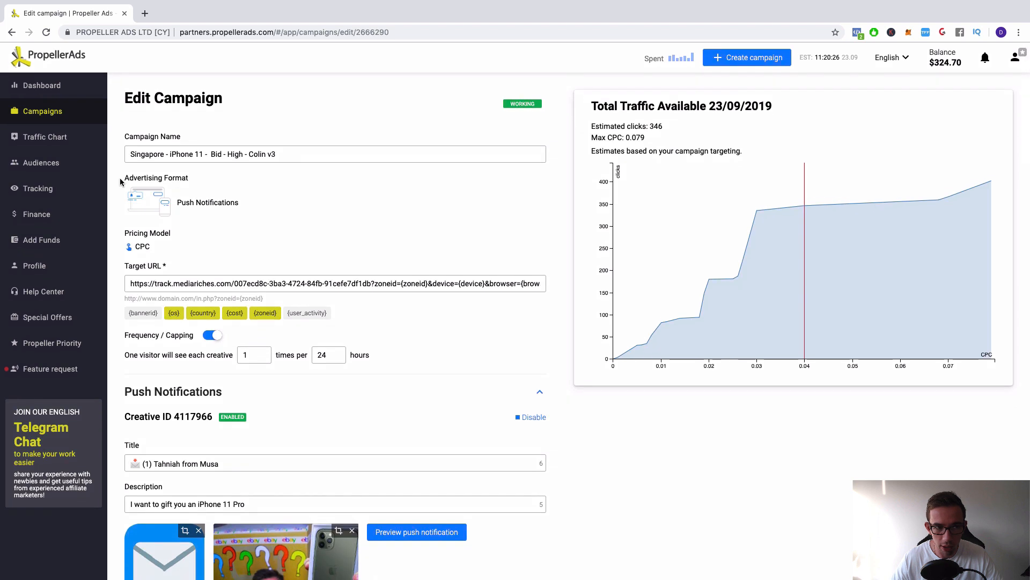
- Open the PropellerAds dashboard and move the Voluum zone report tab into the same browser window
click(57, 86)
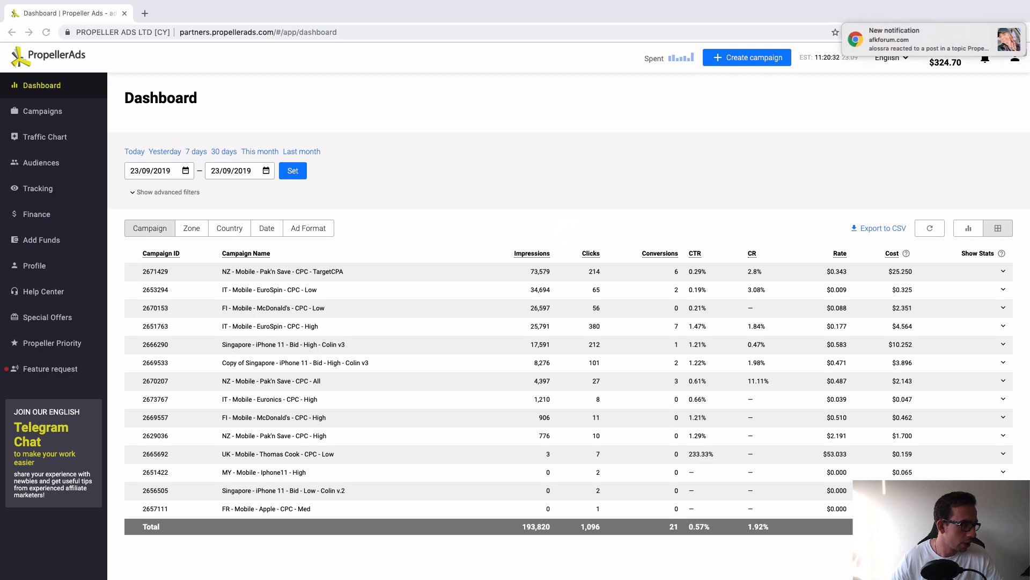
drag(219, 60, 196, 27)
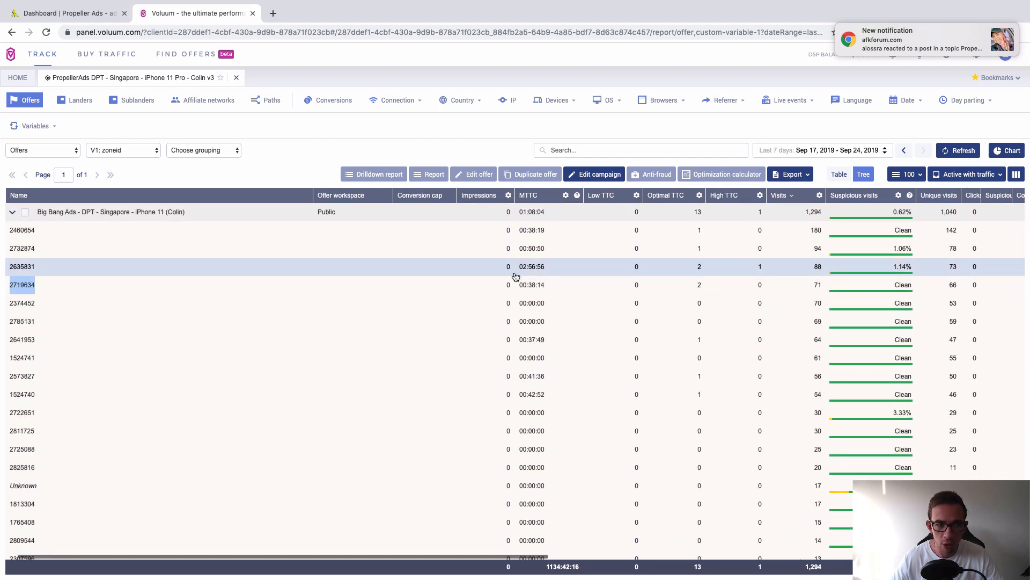
- Examine the visits, conversions, cost, profit and ROI of the whitelisted zones 2635831, 2719634, 2573827 and 1524740 in the Voluum report
click(369, 285)
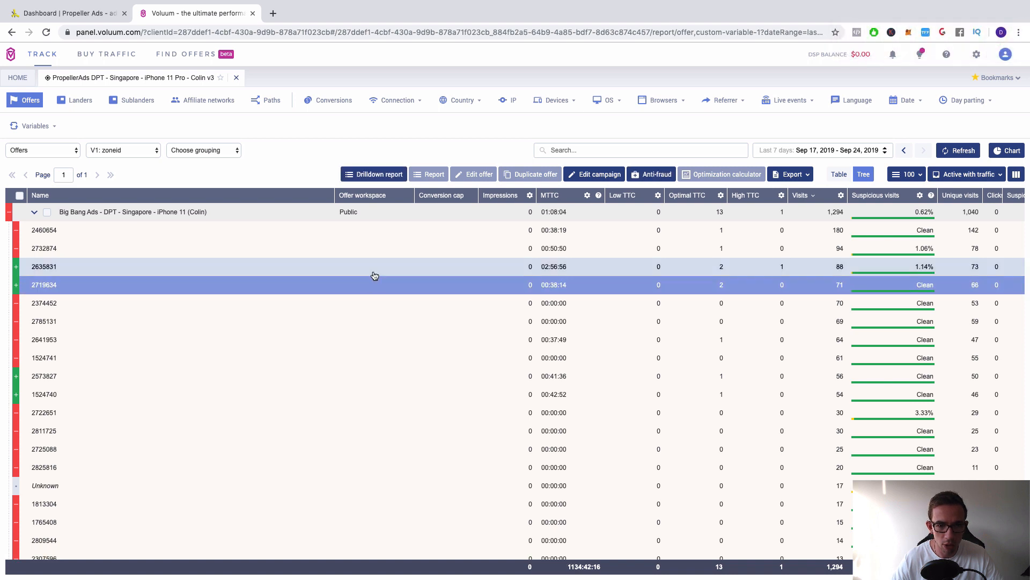
click(373, 271)
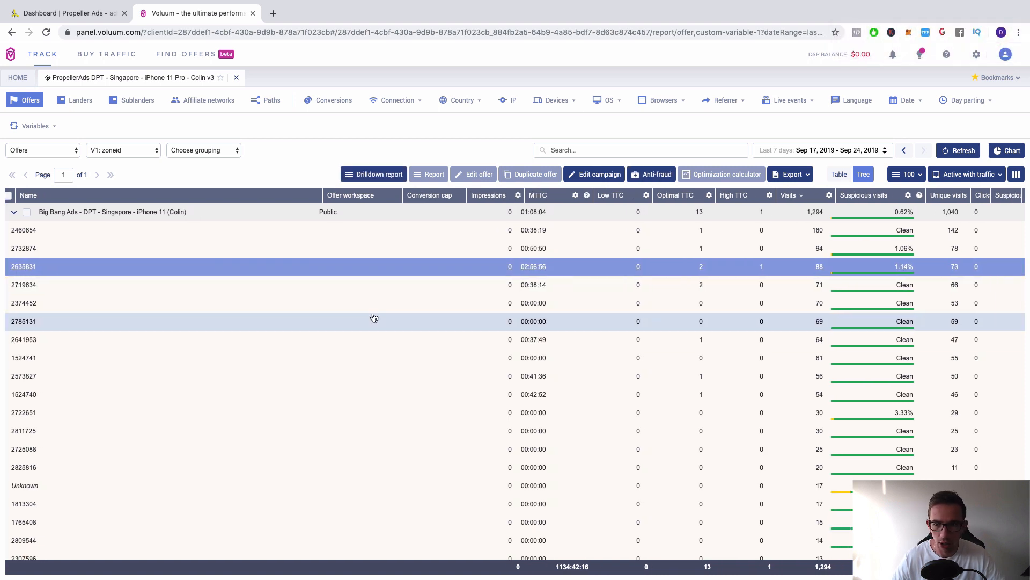
scroll(460, 310, right, 5)
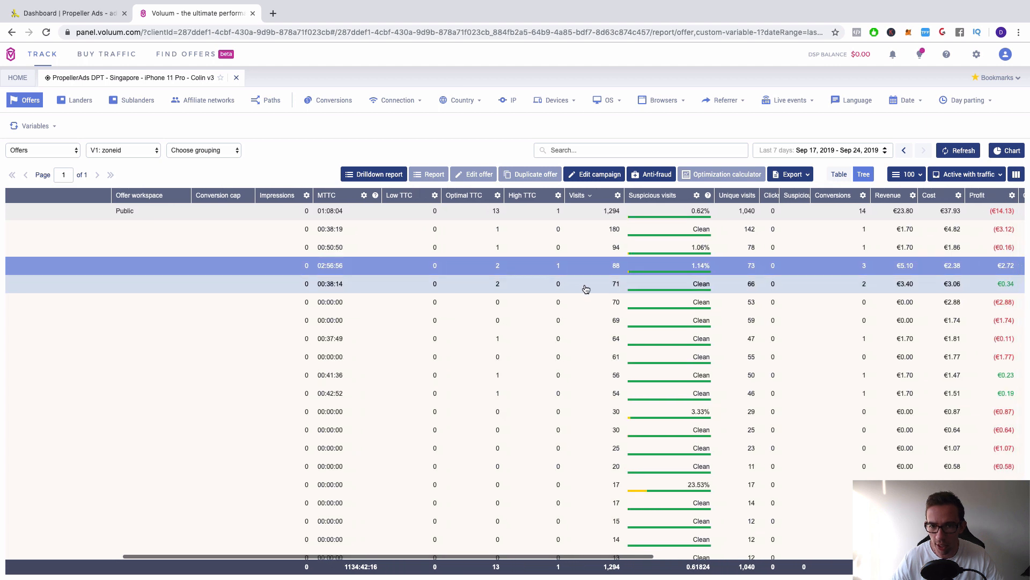
click(586, 289)
scroll(587, 290, left, 5)
scroll(587, 290, down, 1)
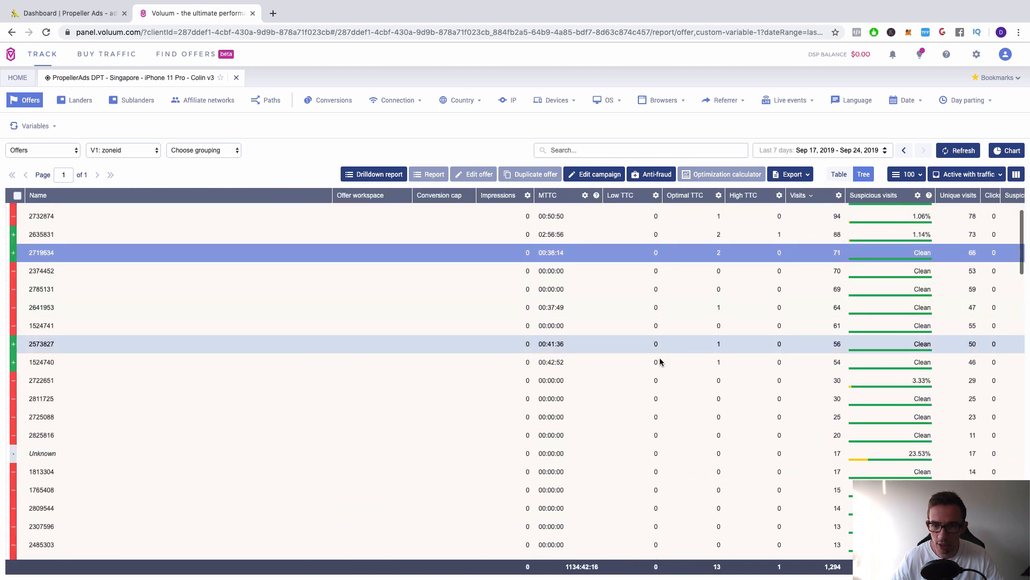
click(661, 362)
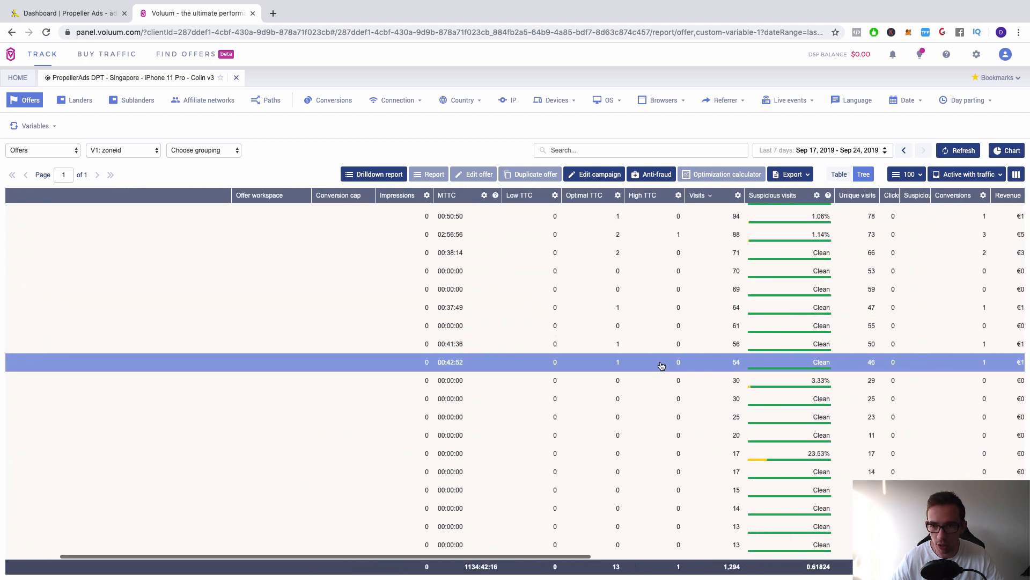
scroll(661, 366, right, 5)
scroll(662, 364, up, 1)
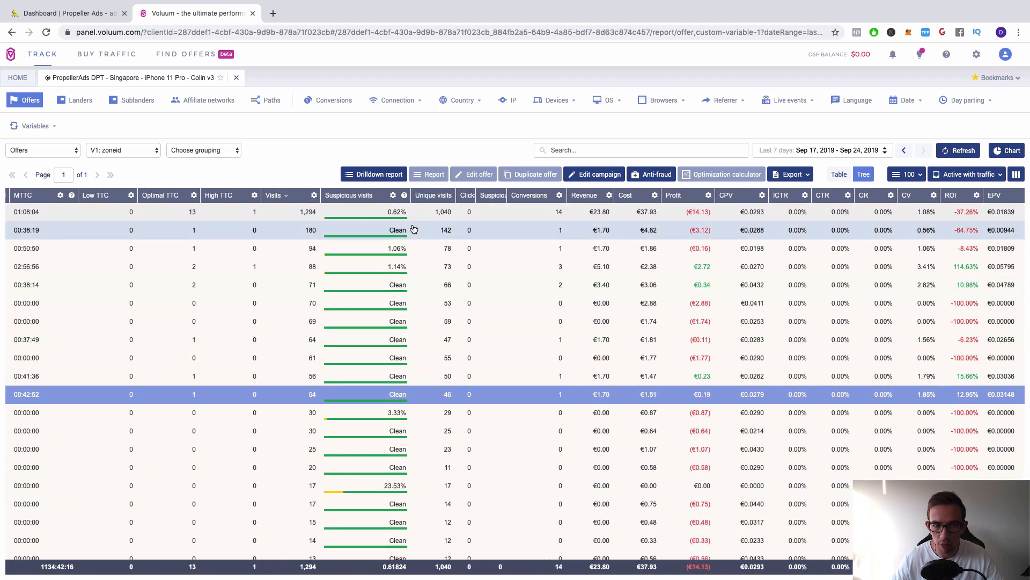
scroll(424, 230, left, 5)
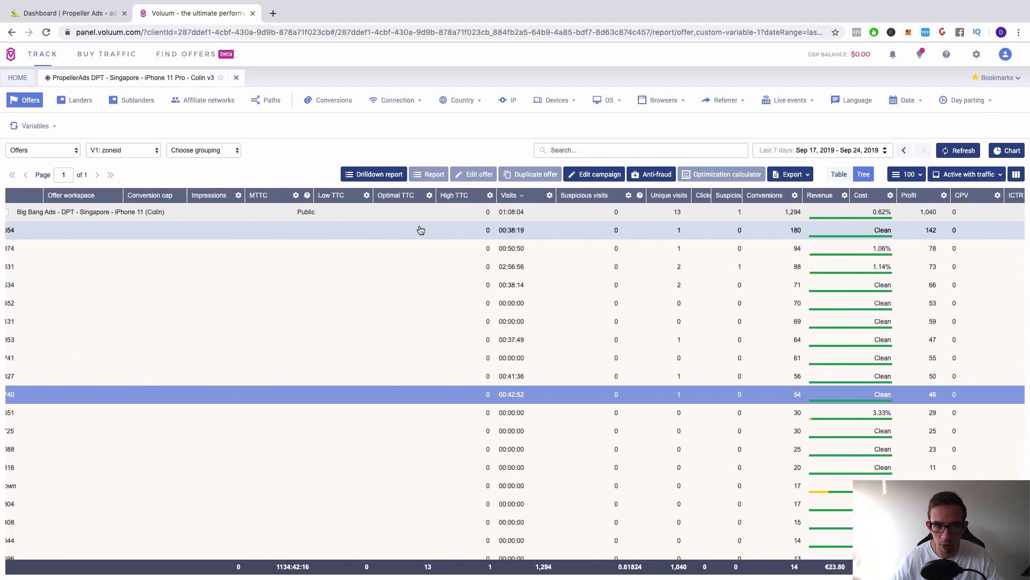
- Open the separate report for zone 1524740, examine its offer's conversions, cost, profit and ROI, and return to the campaign's offer report
click(395, 176)
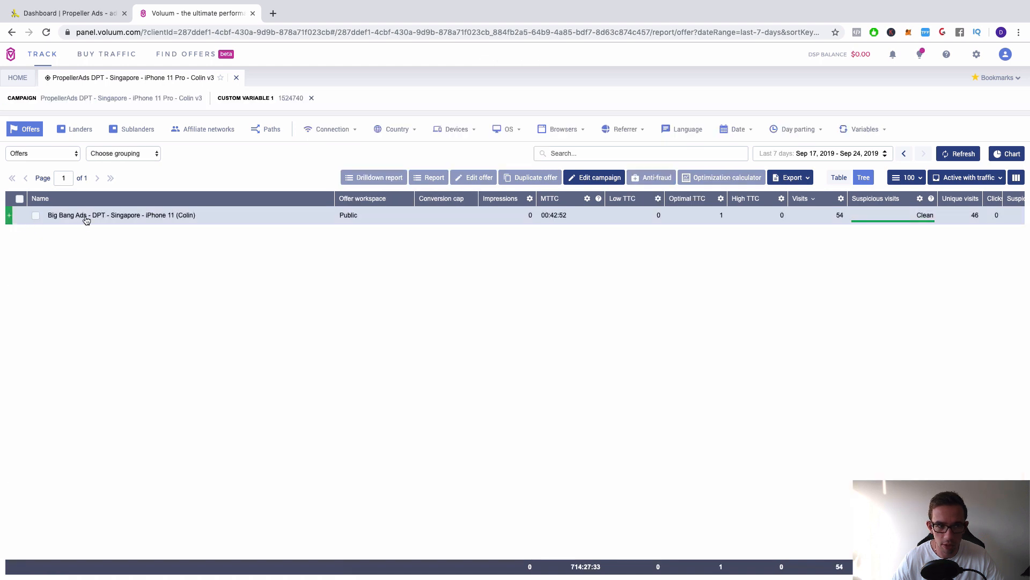
click(118, 217)
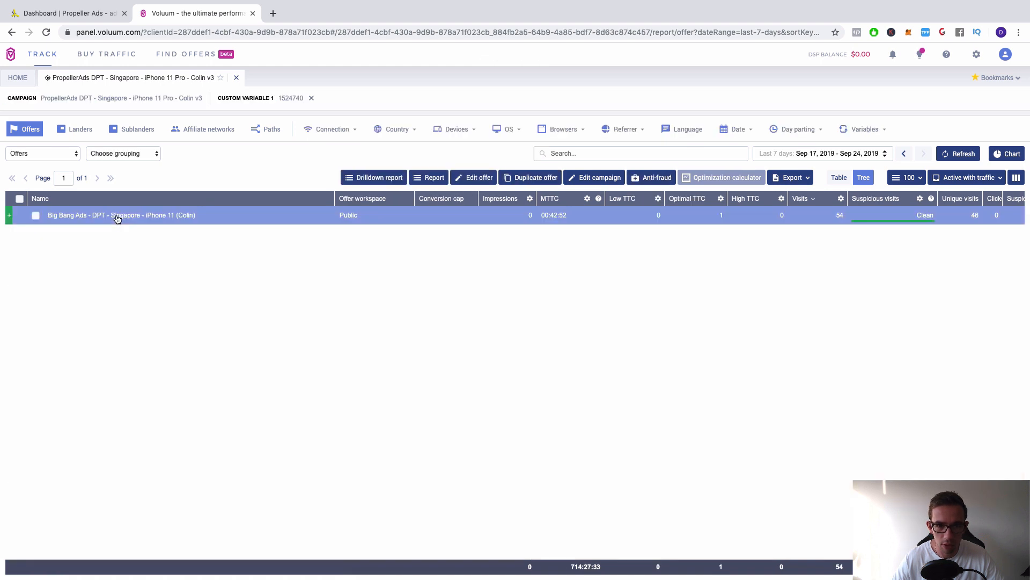
scroll(404, 263, right, 10)
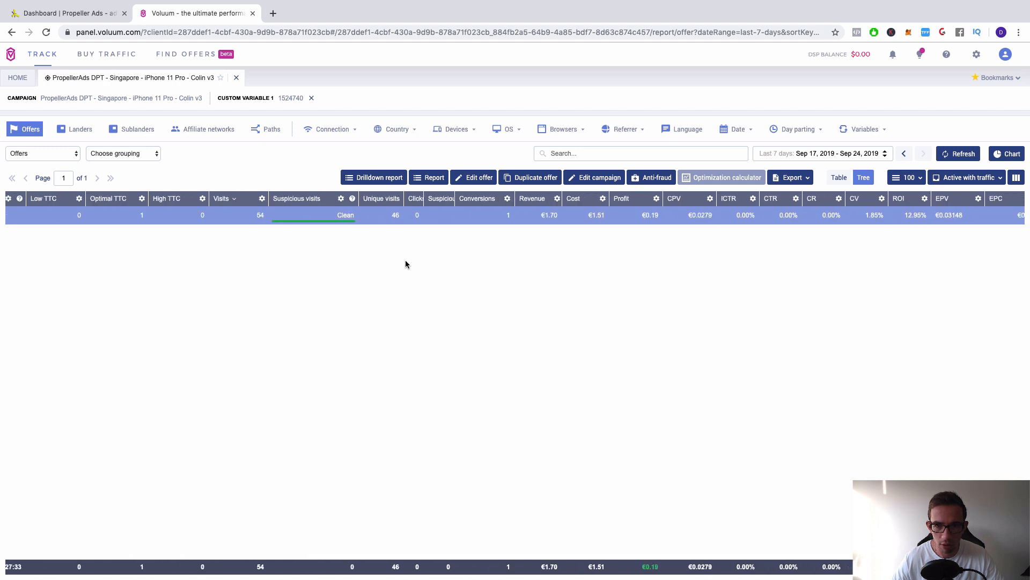
scroll(406, 263, left, 10)
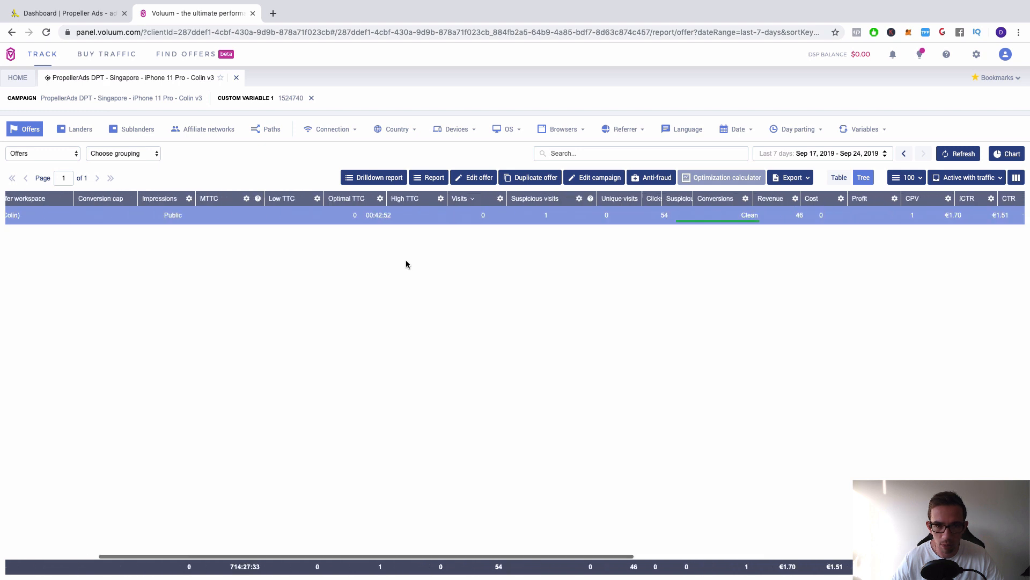
click(11, 33)
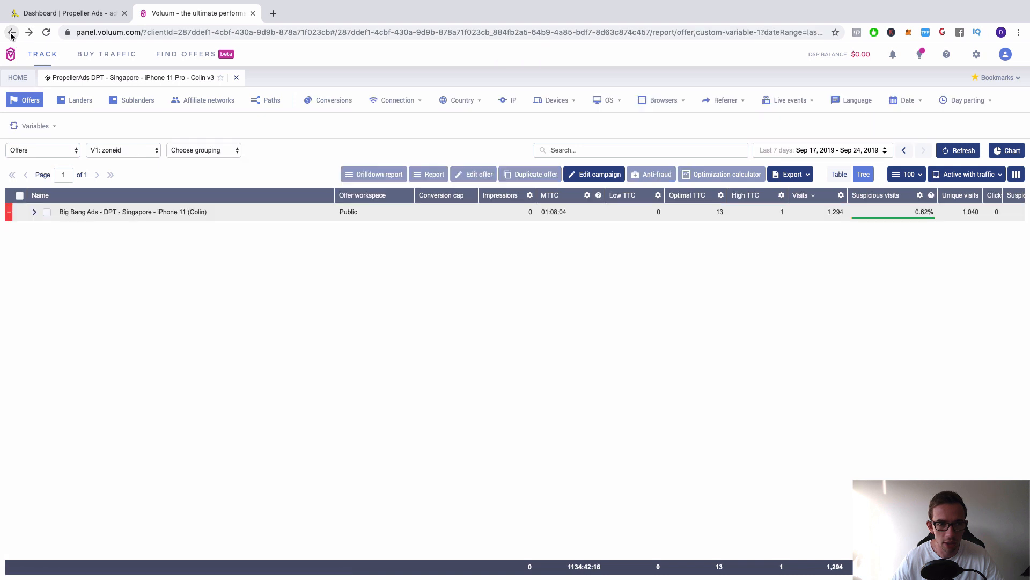
- Examine the total visits, conversions, revenue, cost, profit and ROI of the Big Bang Ads Singapore iPhone 11 offer
scroll(231, 223, right, 10)
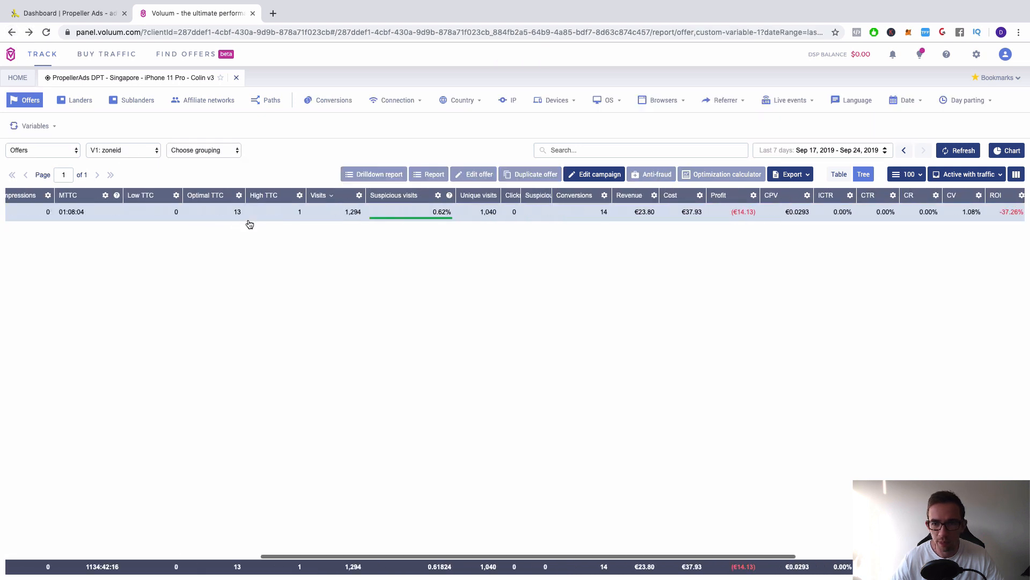
scroll(249, 224, right, 2)
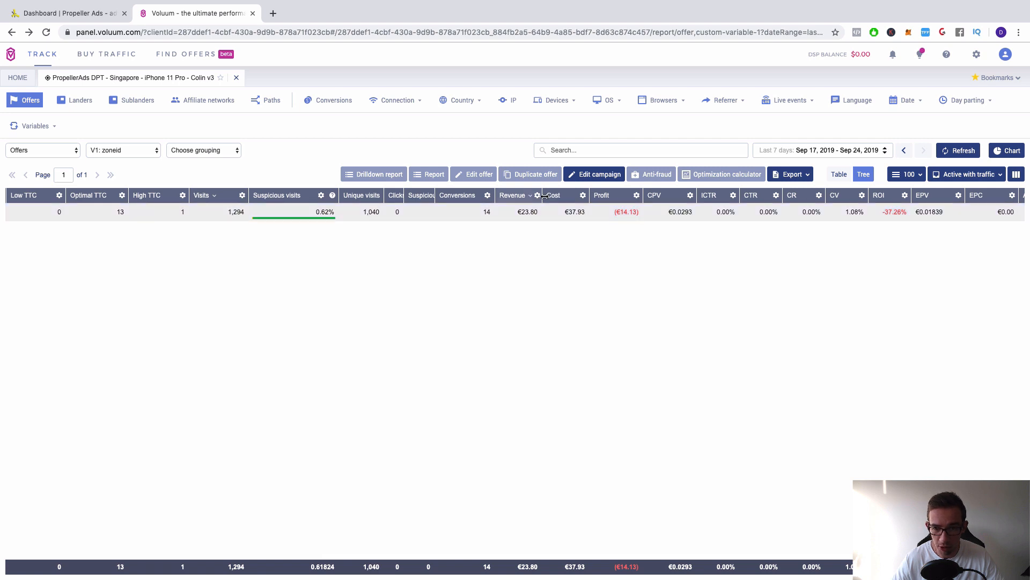
scroll(646, 220, right, 6)
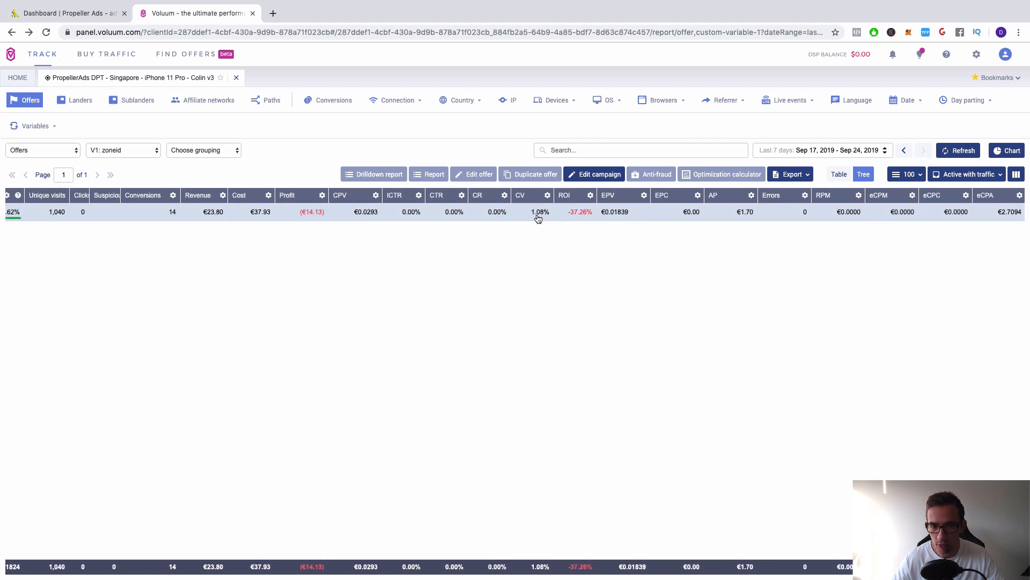
scroll(538, 218, left, 10)
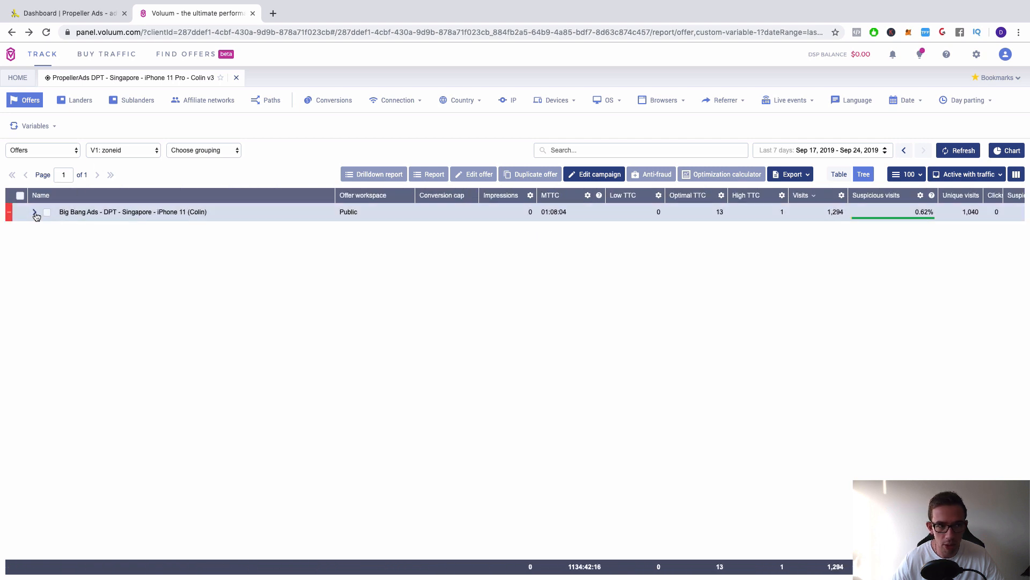
- Expand the Singapore iPhone 11 offer into its zones and compare their visits, conversions, revenue, cost, profit and ROI
click(35, 215)
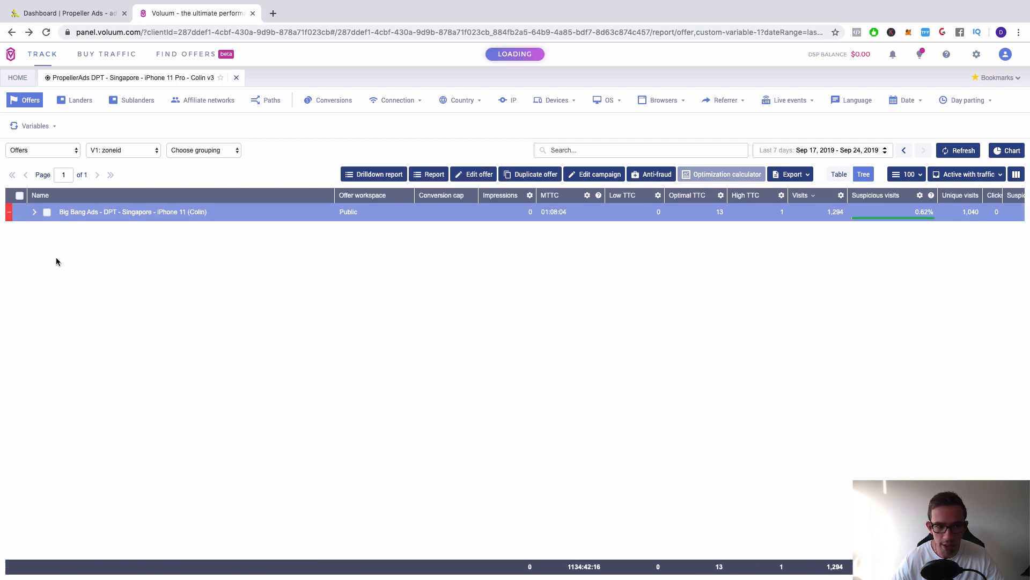
scroll(69, 268, right, 10)
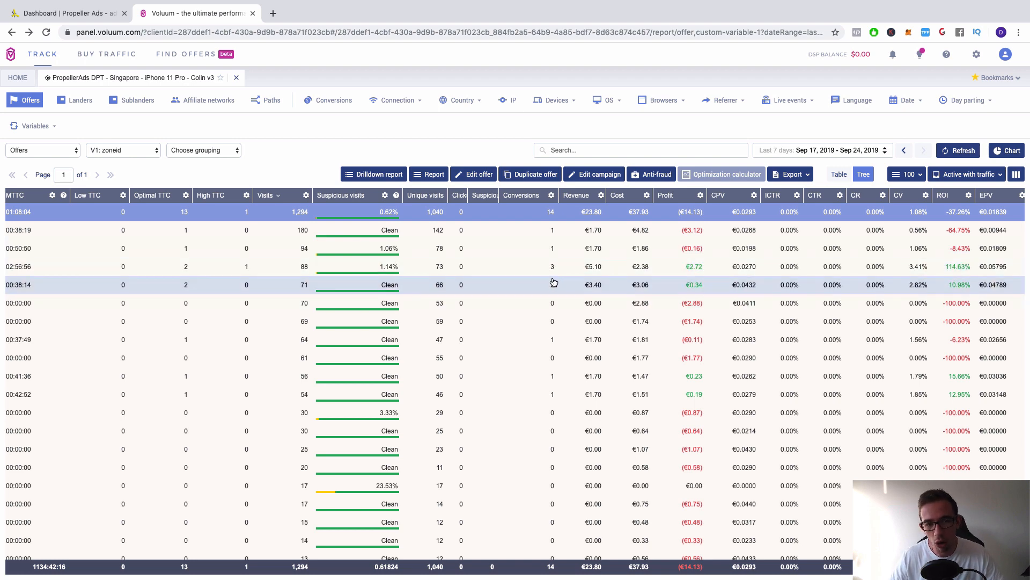
scroll(554, 282, left, 10)
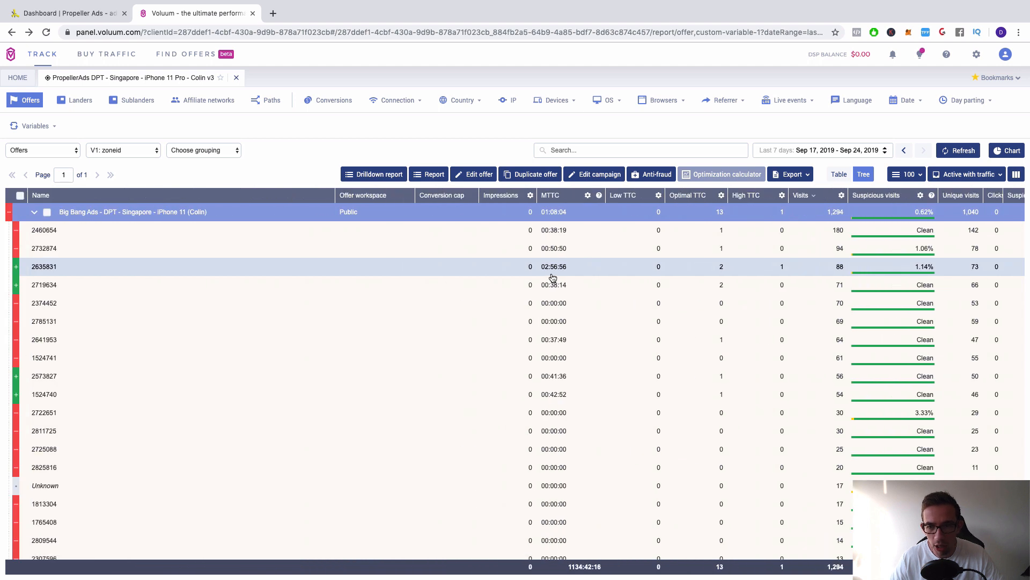
scroll(553, 278, right, 10)
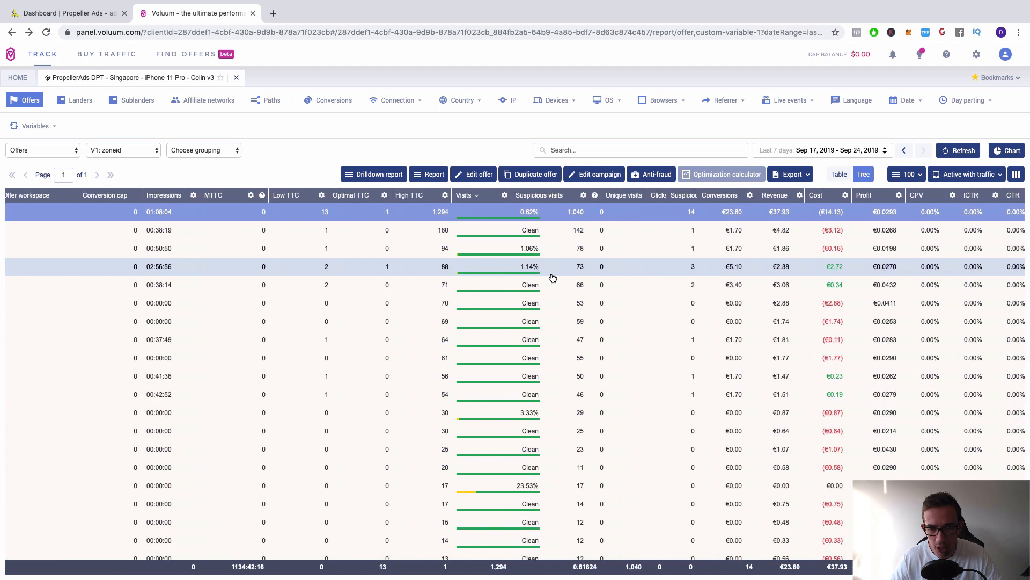
scroll(553, 277, right, 3)
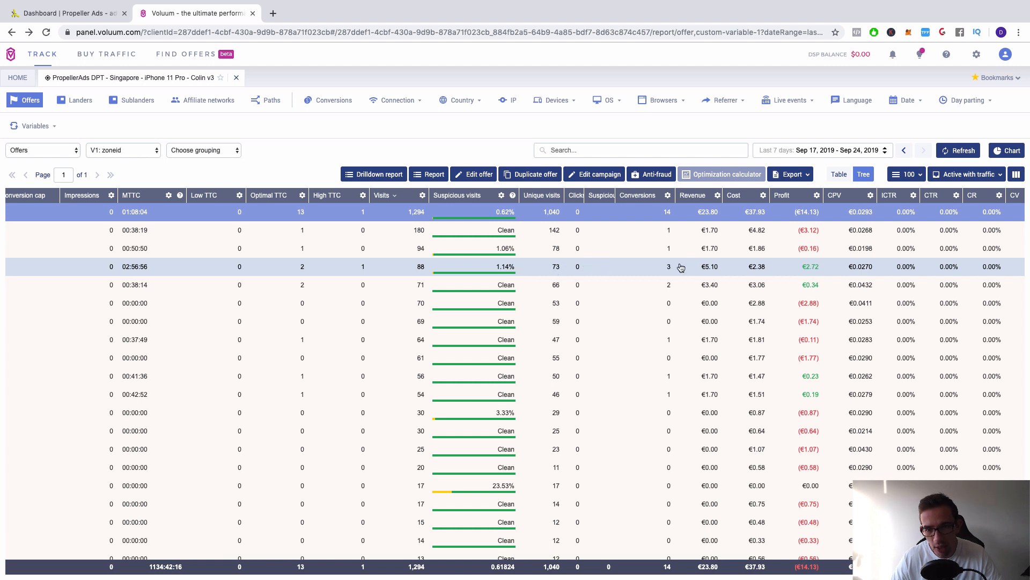
click(675, 305)
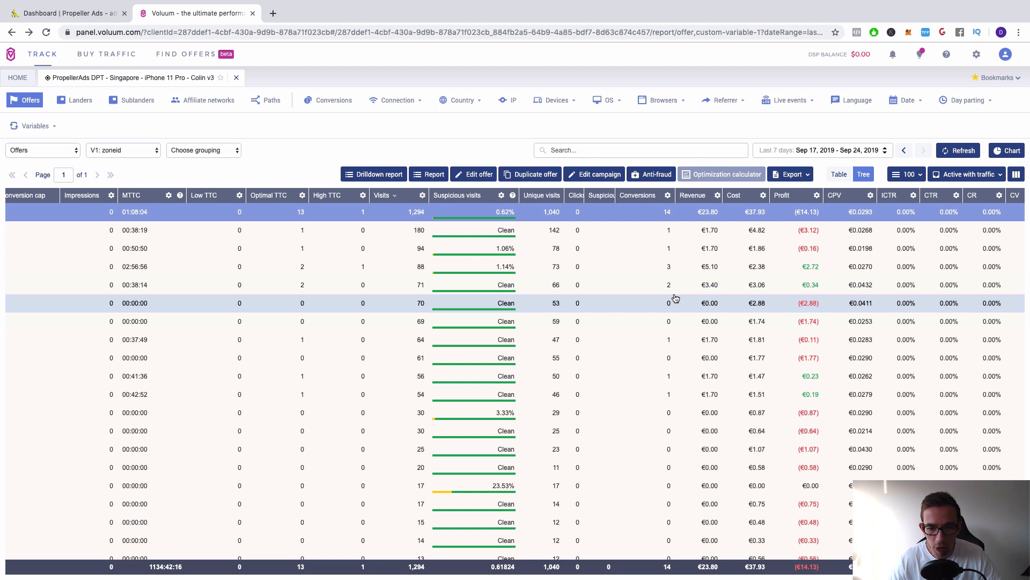
scroll(751, 377, right, 4)
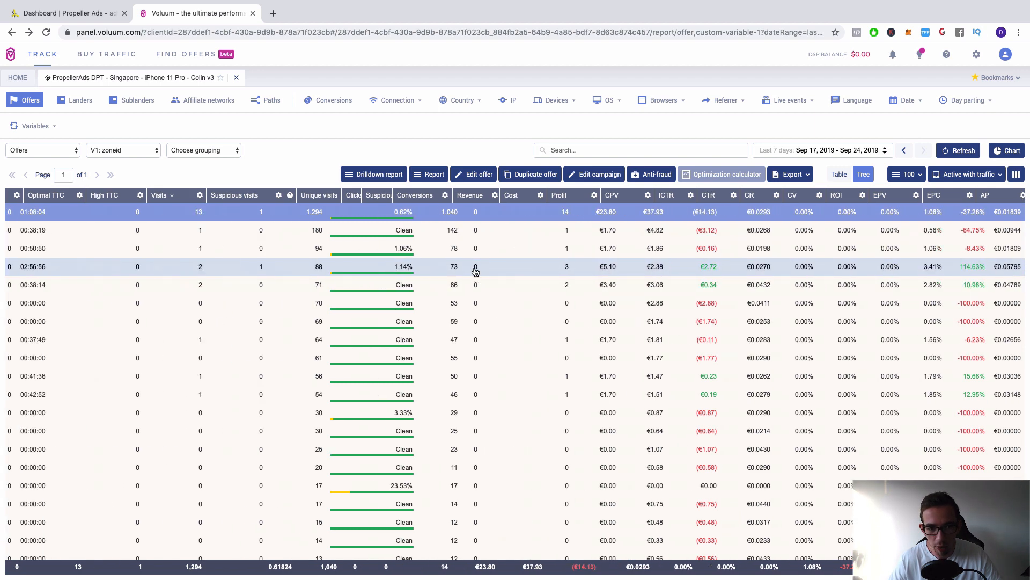
scroll(475, 271, left, 11)
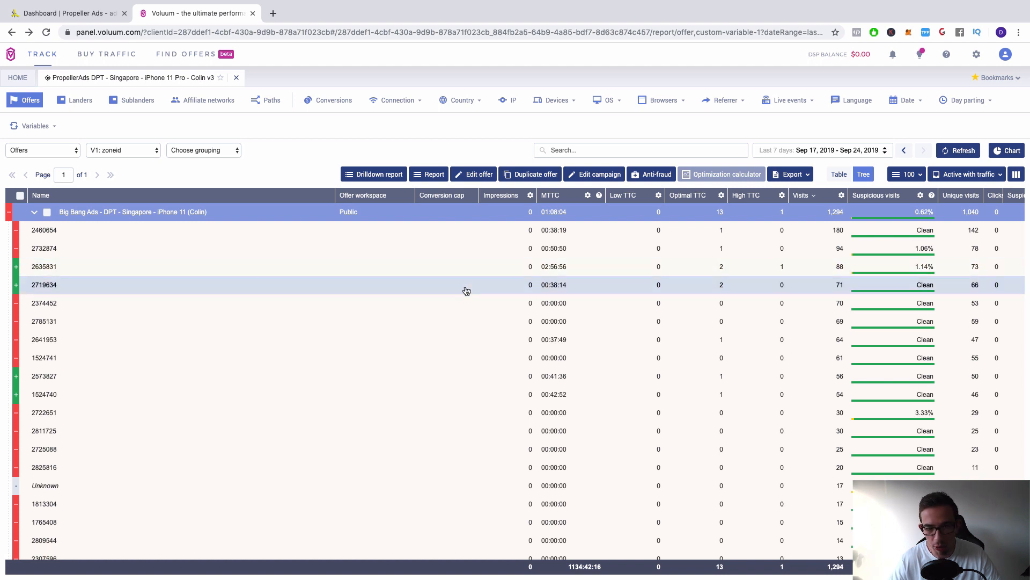
scroll(474, 280, right, 10)
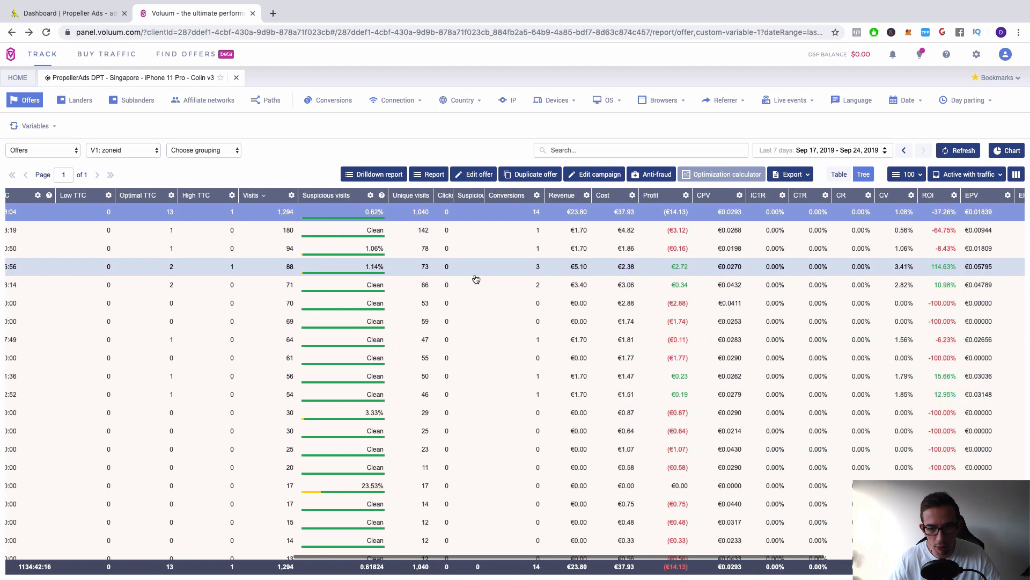
scroll(476, 278, left, 10)
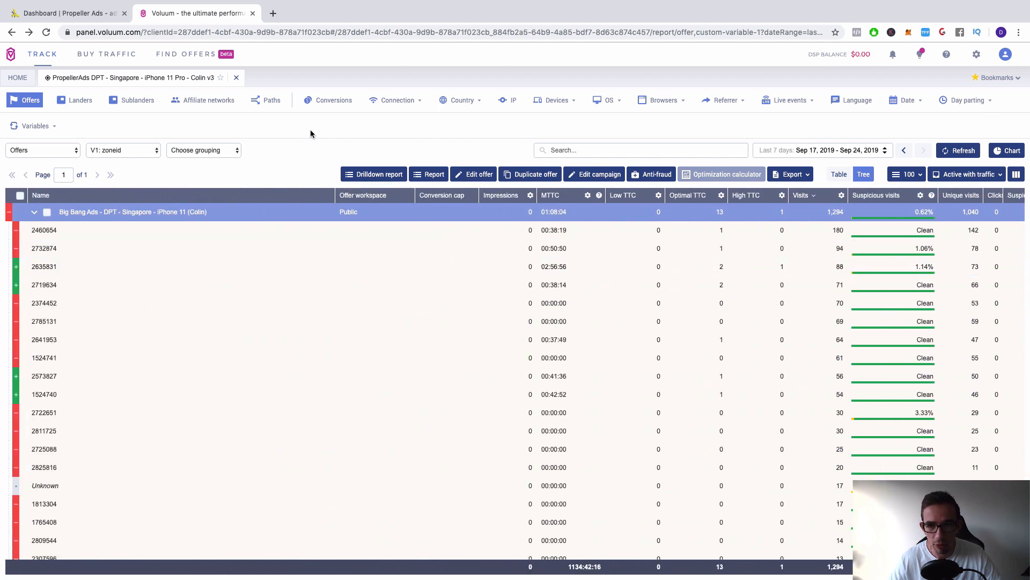
- Look up Singapore's push notification traffic volume and CPM rates in the PropellerAds Traffic Chart
click(59, 13)
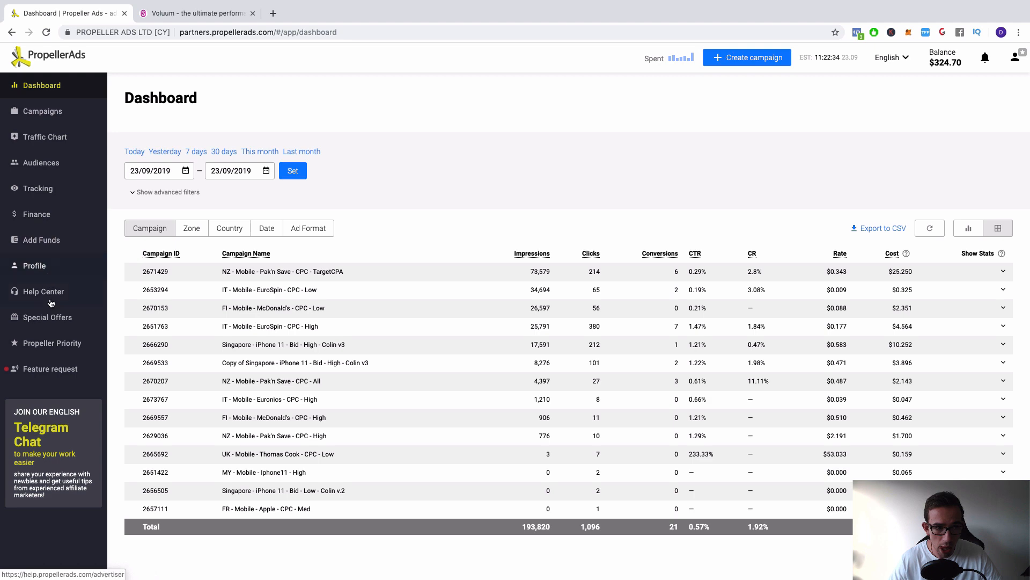
click(45, 138)
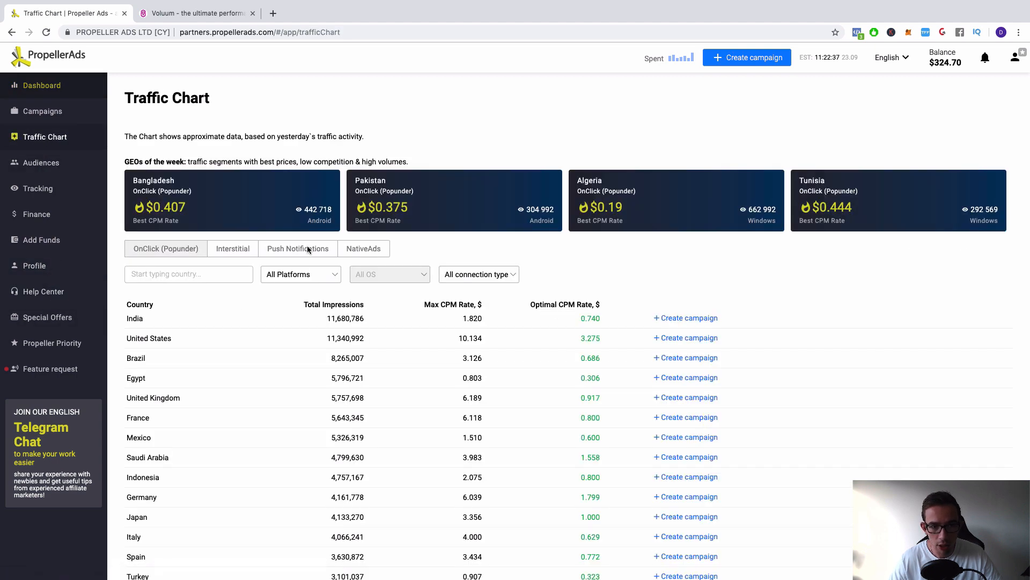
click(308, 249)
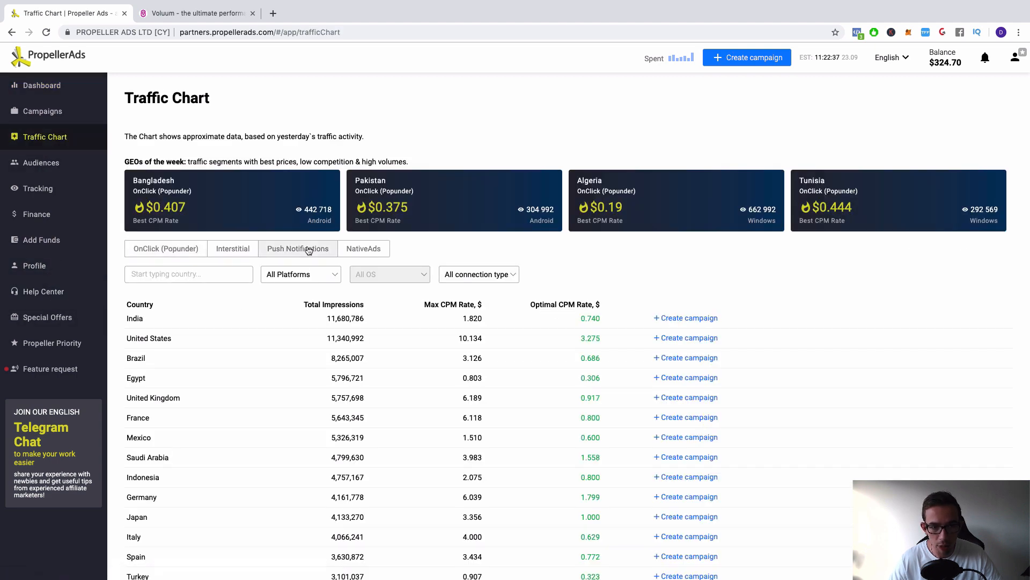
click(201, 273)
text(s)
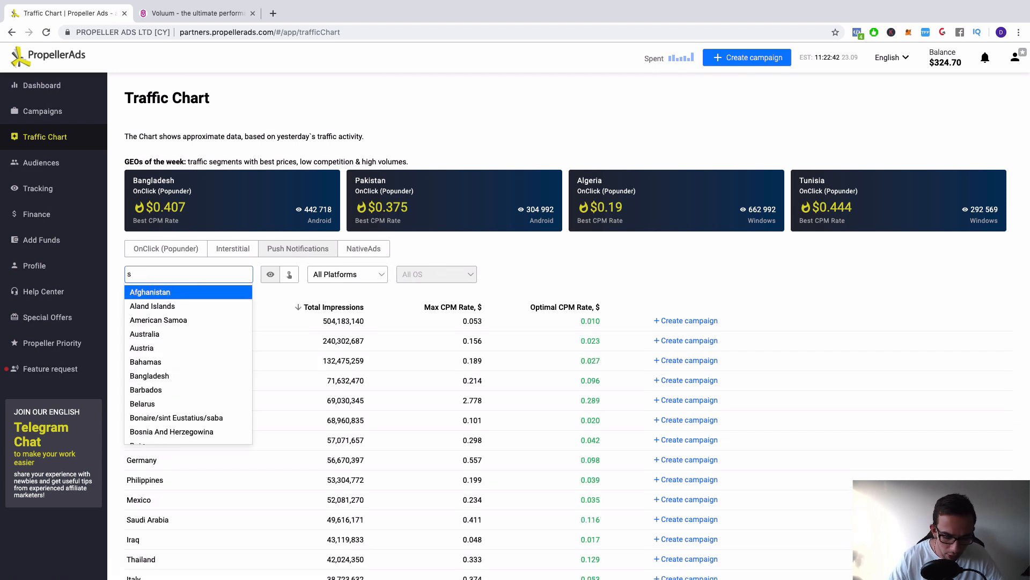
text(inga)
click(192, 292)
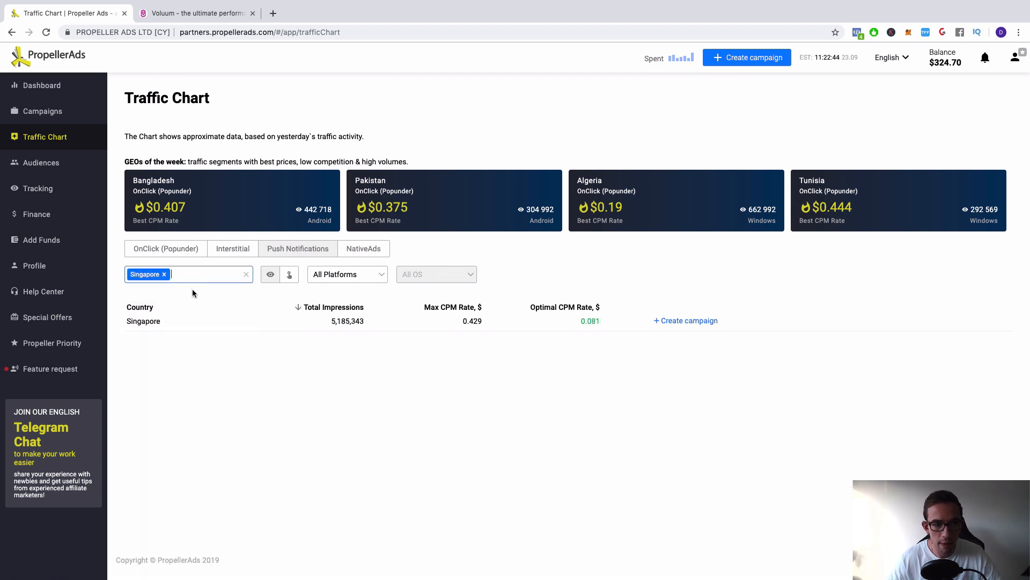
- Open the Big Bang Ads website at big-bang-ads.com, view its home page, and close it to return to the PropellerAds Traffic Chart
click(274, 16)
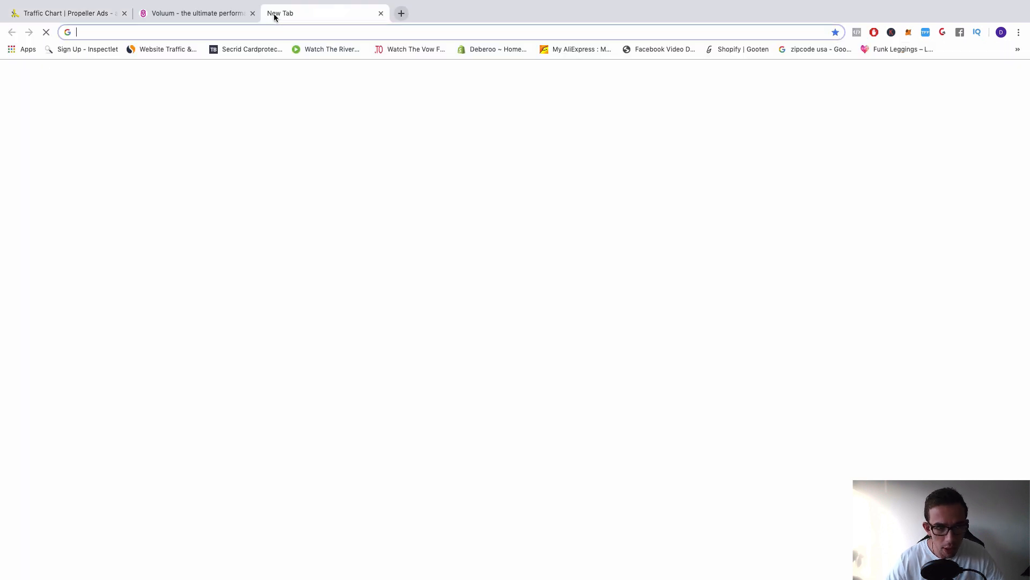
text(big)
key(Return)
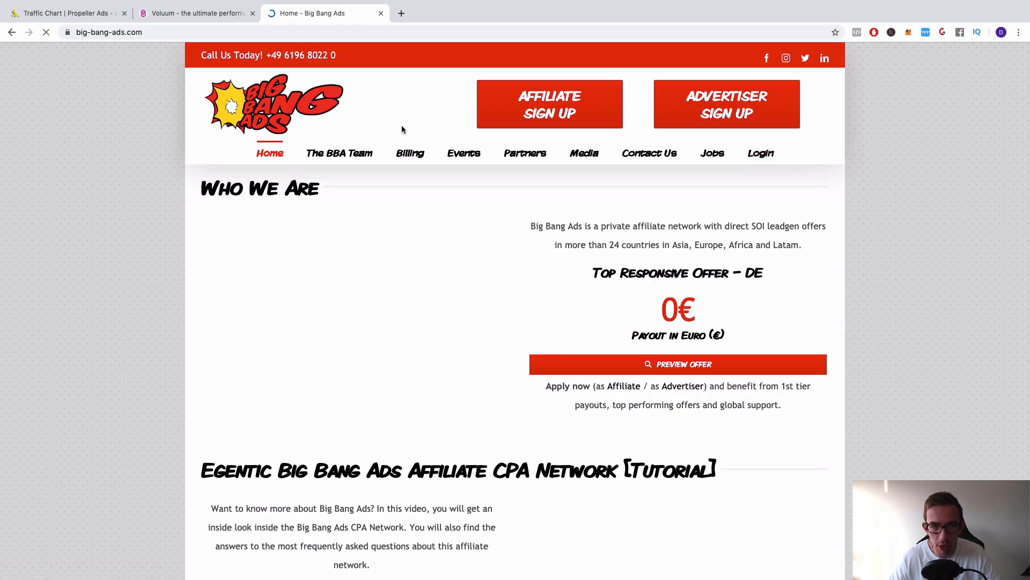
click(381, 14)
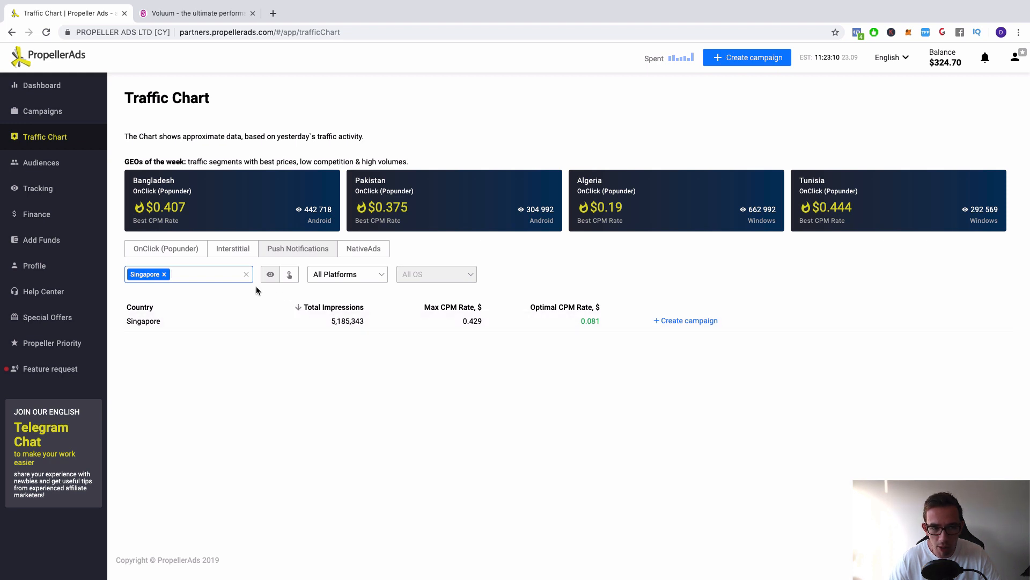
- Add Italy and Germany to the country filter to compare their push impressions with Singapore's
click(213, 274)
text(ital)
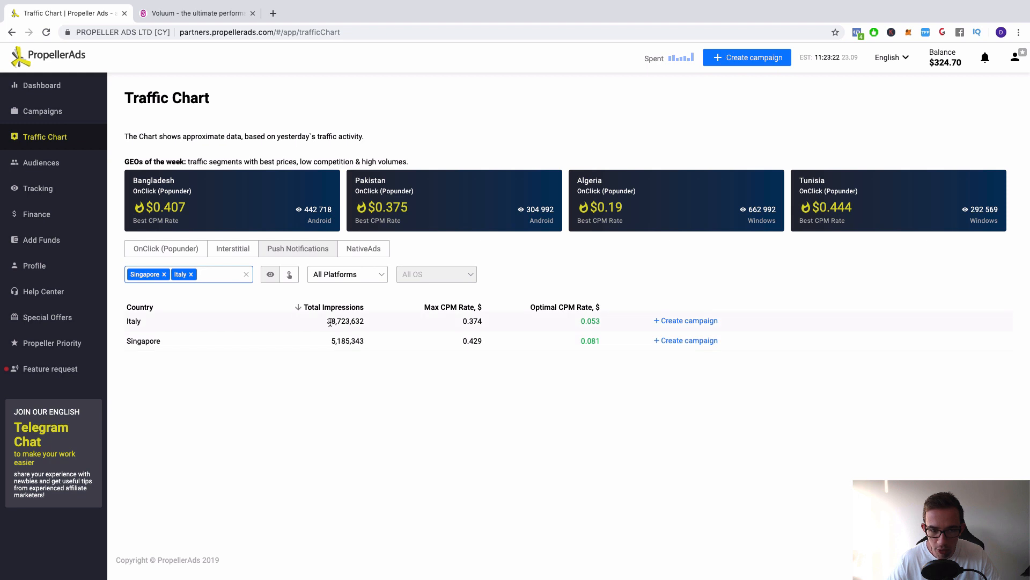
drag(327, 321, 379, 321)
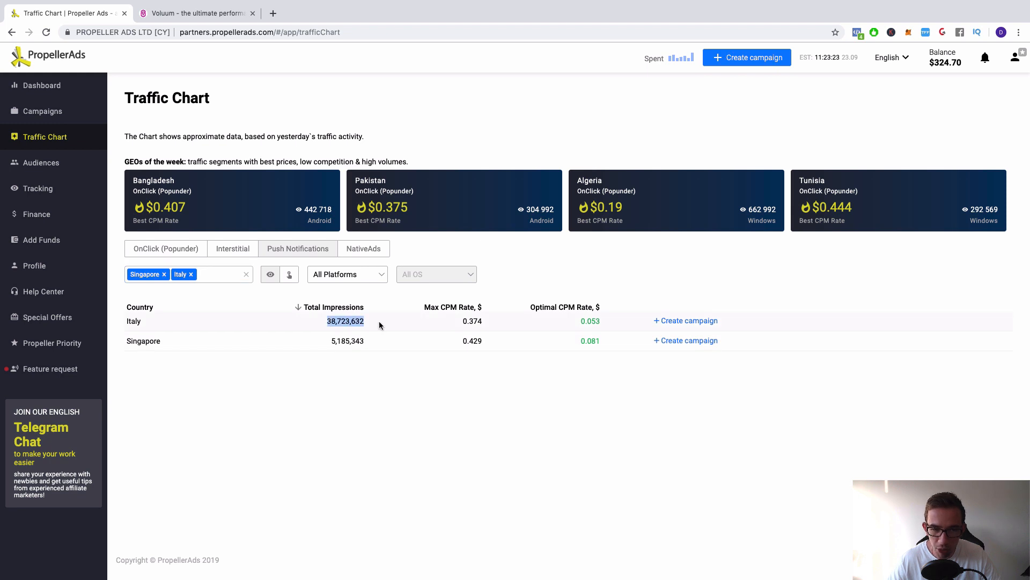
click(225, 275)
text(ger)
click(202, 306)
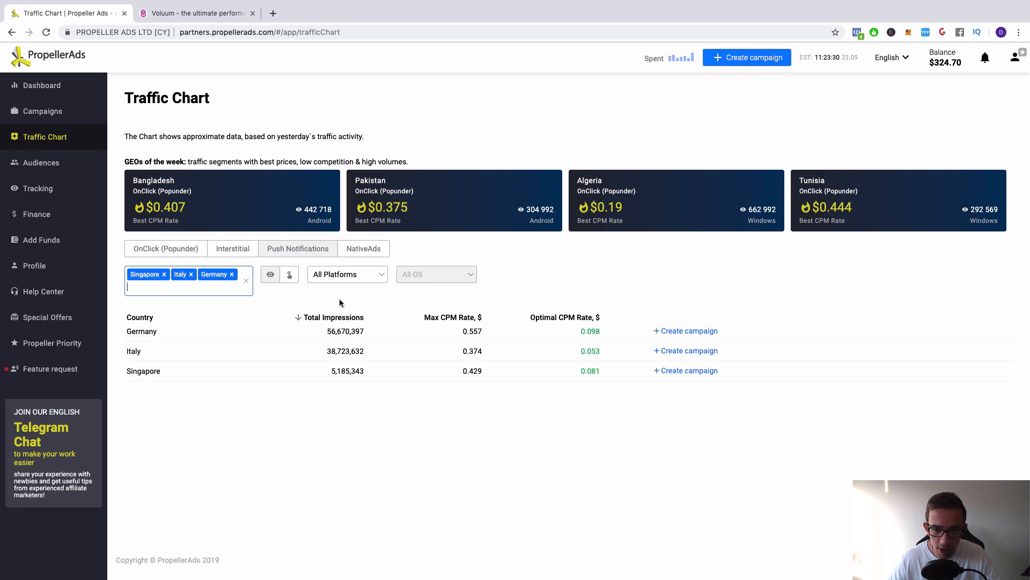
- Add United Kingdom and United States to the country filter and compare the push impressions and CPM rates of the chosen countries
click(202, 284)
text(u)
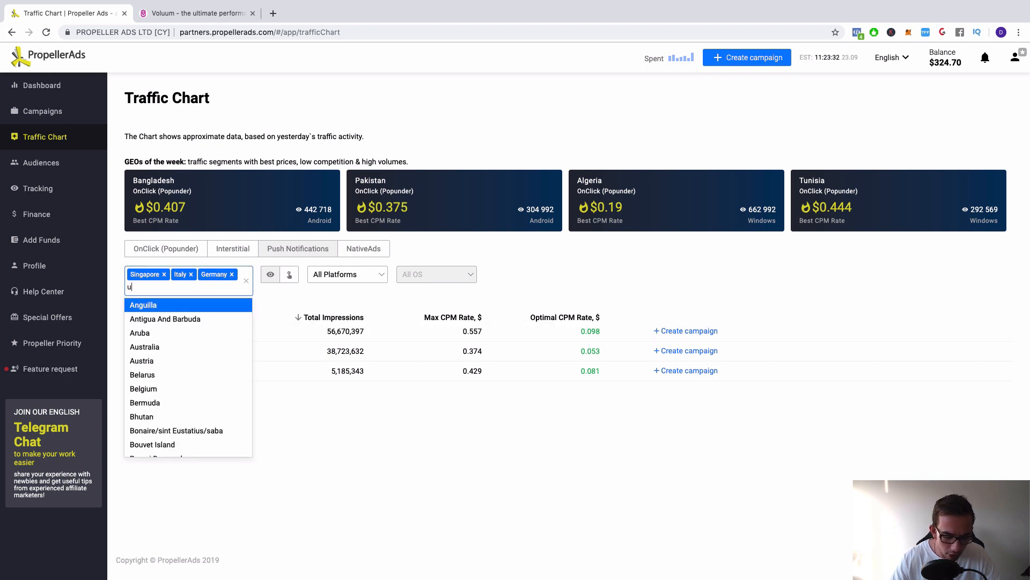
text(nit)
key(Down)
key(Return)
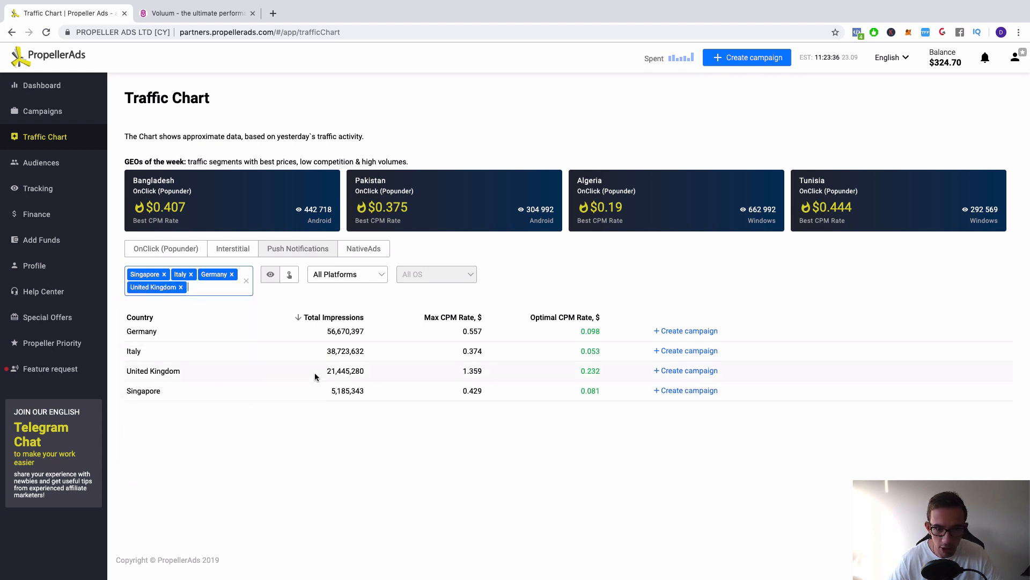
click(230, 288)
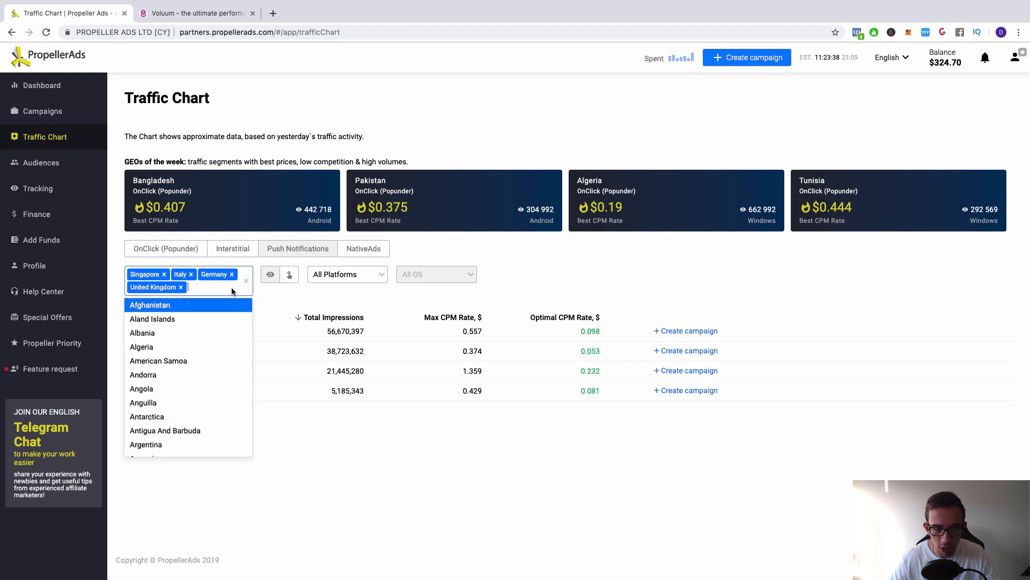
text(united)
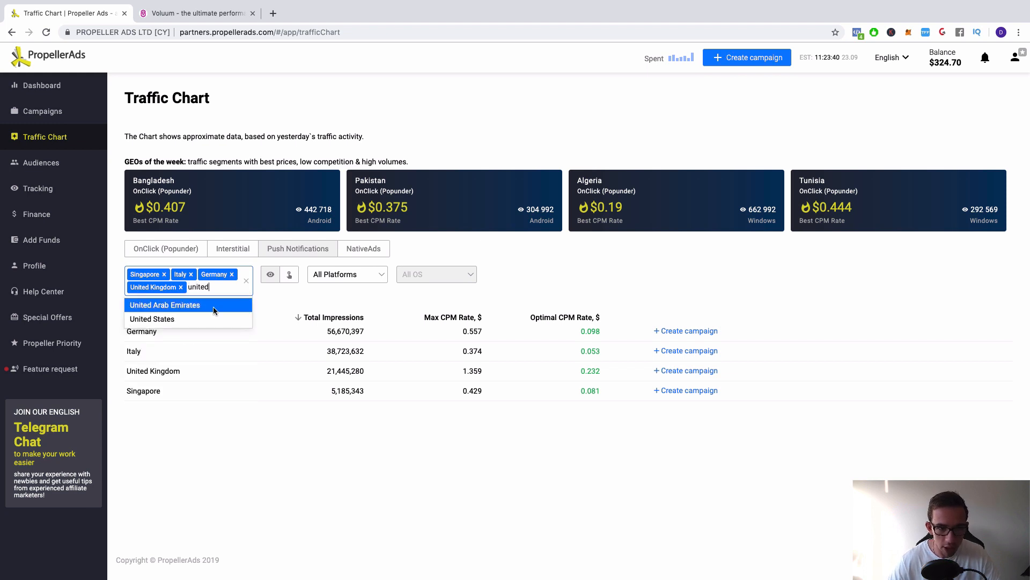
click(211, 316)
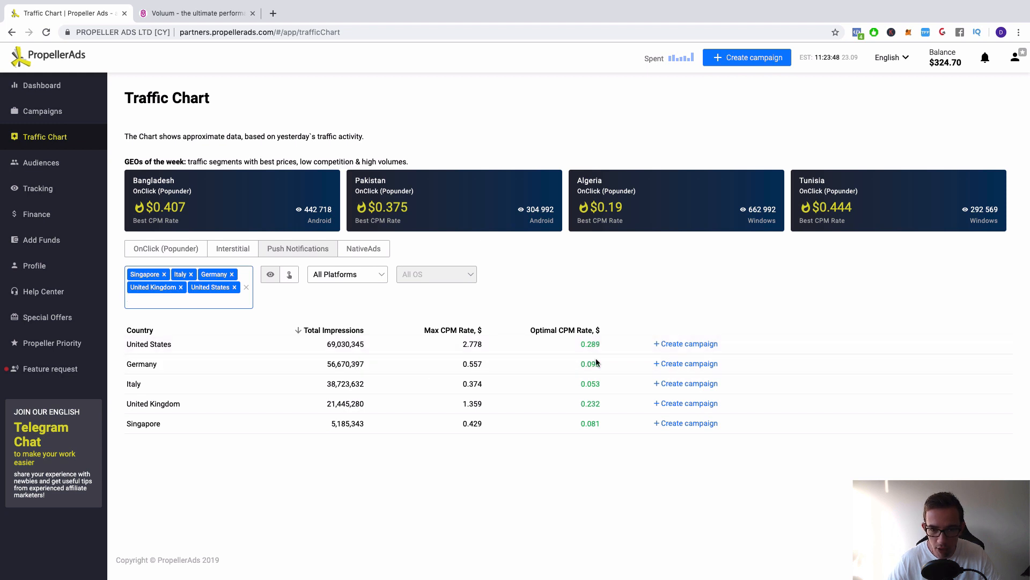
- Remove United States from the country filter and switch the chart from impressions to clicks to compare push clicks and CPC rates
click(234, 288)
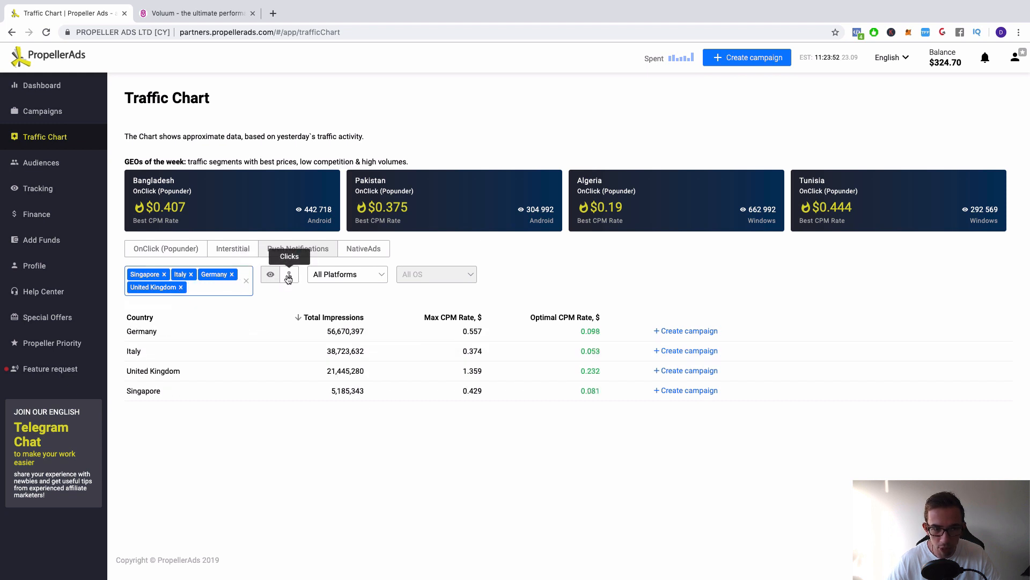
click(269, 276)
click(270, 276)
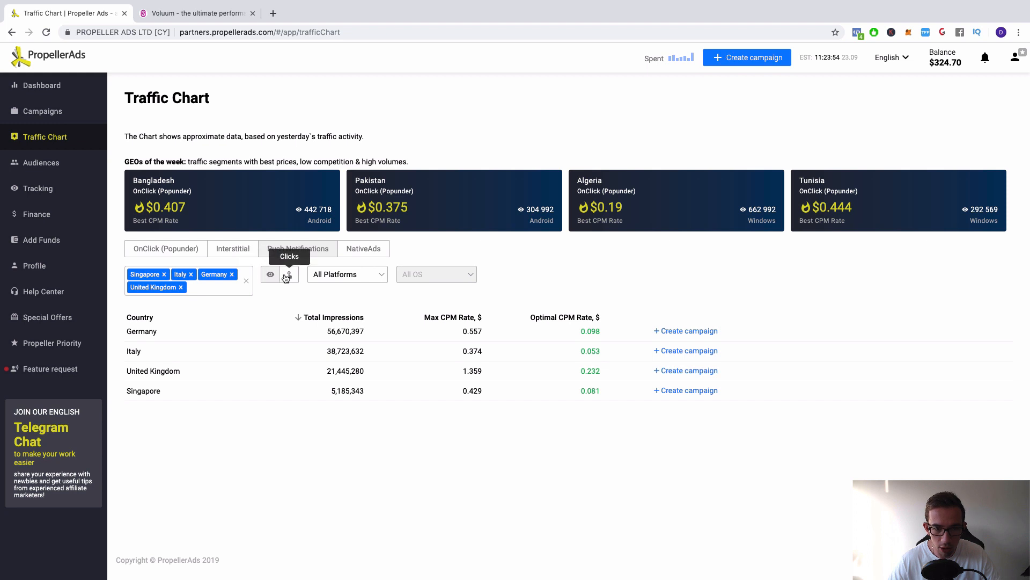
click(286, 278)
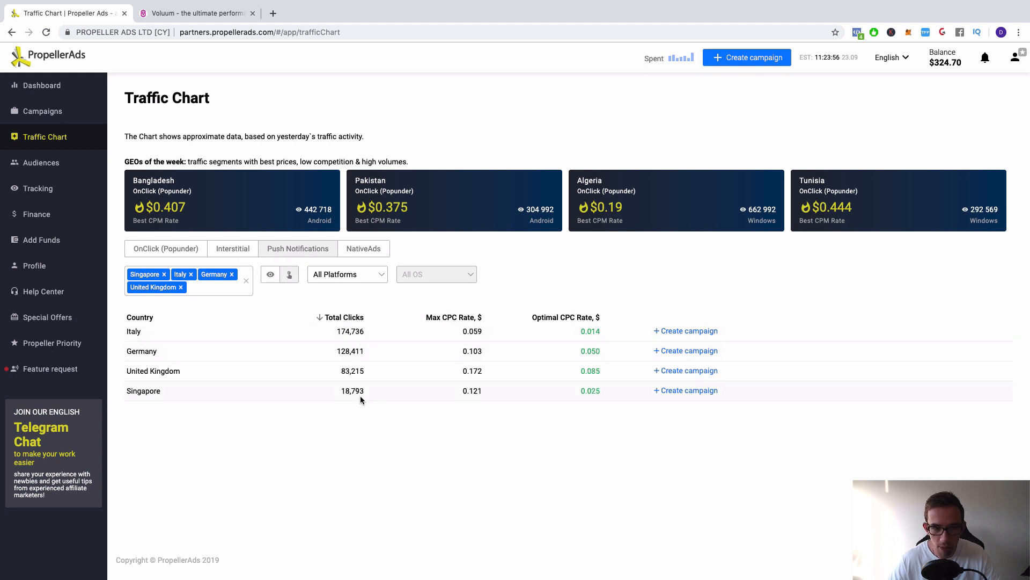
- Narrow the country filter to Singapore by removing United Kingdom, Germany and Italy
click(181, 288)
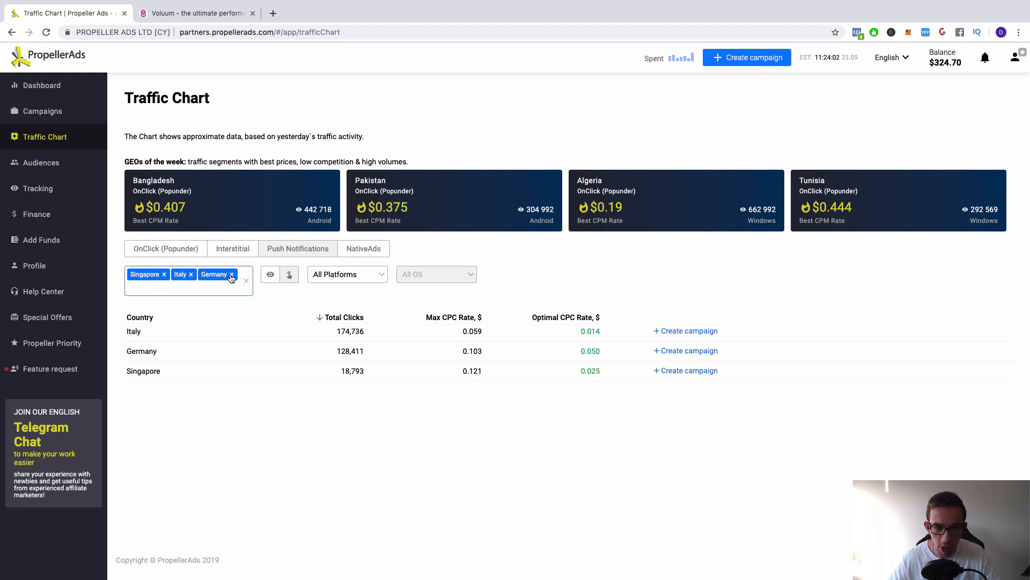
click(232, 274)
click(190, 275)
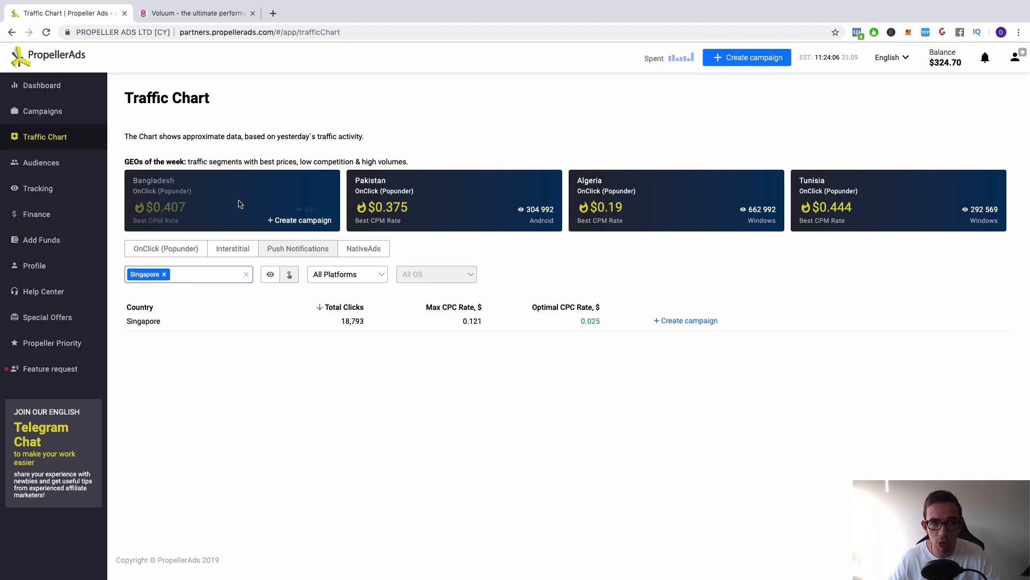
- Switch to the Voluum zone report for the Singapore iPhone 11 campaign and examine each zone's visits, conversions, profit, CV and ROI
click(172, 12)
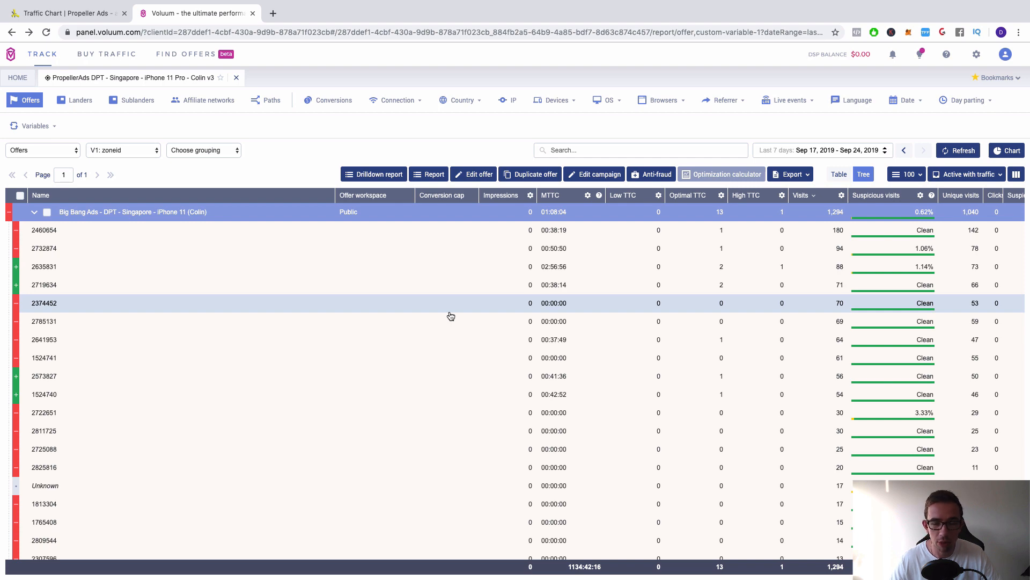
scroll(450, 315, right, 15)
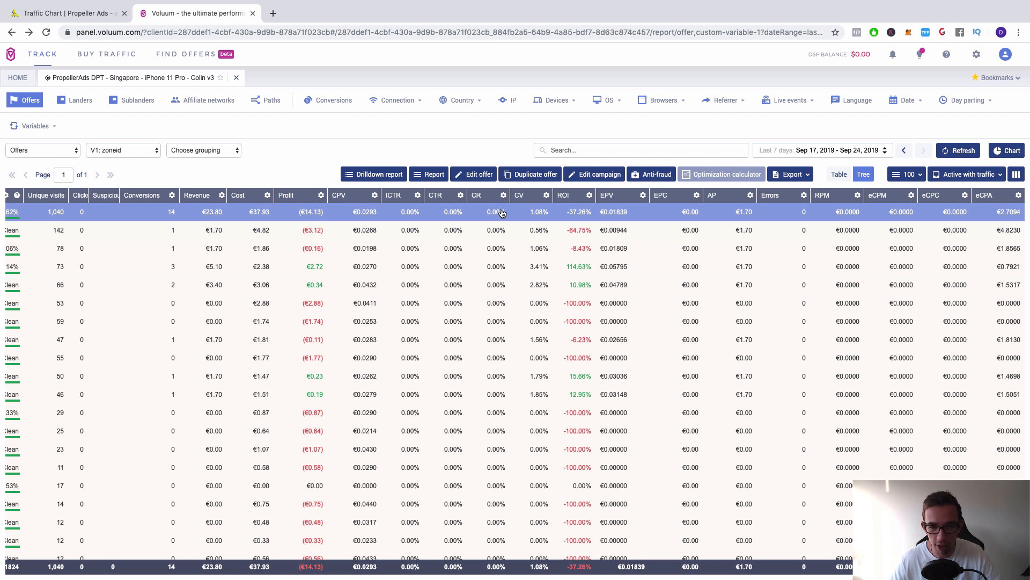
scroll(573, 219, left, 10)
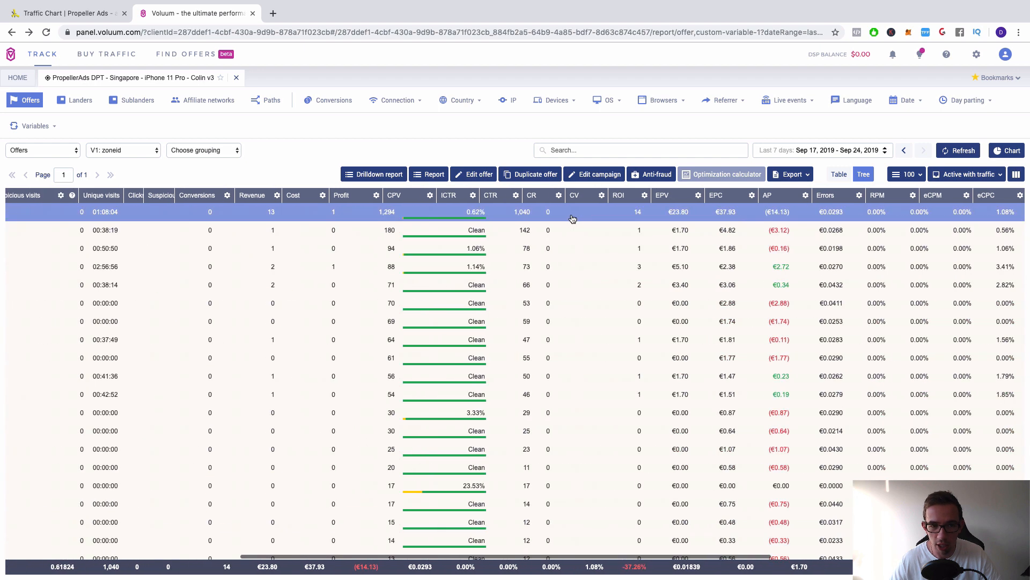
scroll(573, 219, left, 10)
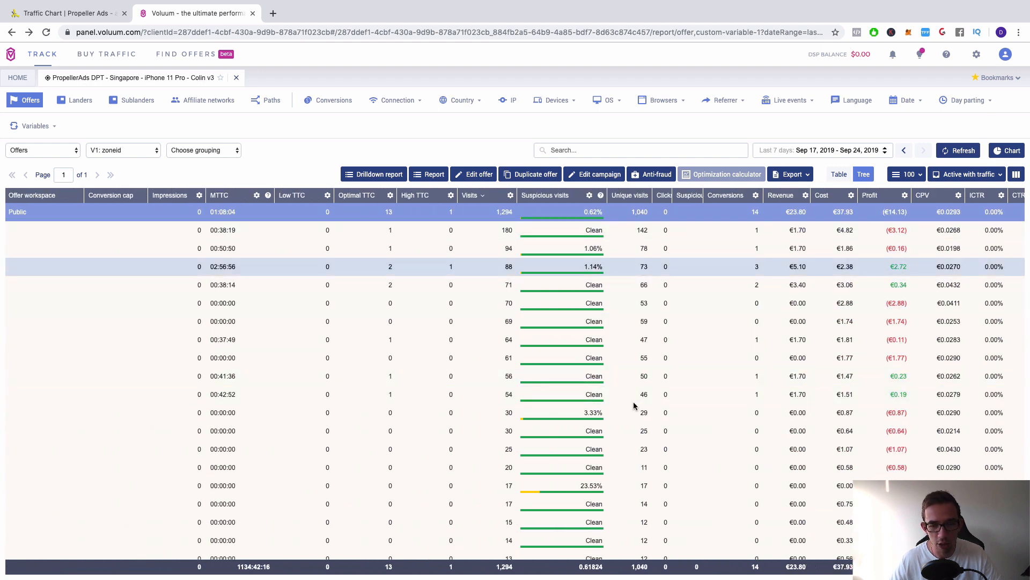
scroll(537, 343, left, 5)
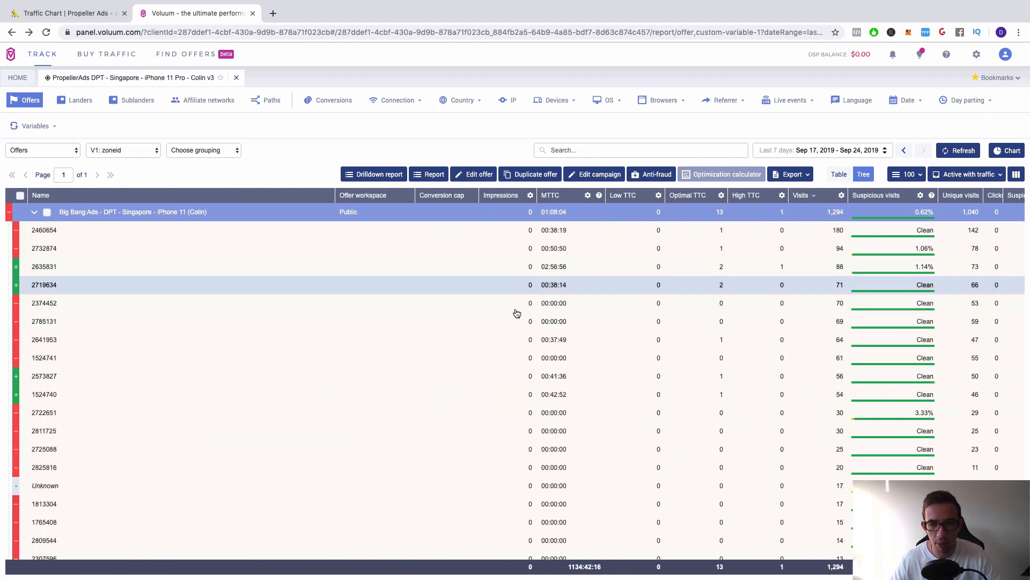
scroll(527, 278, right, 8)
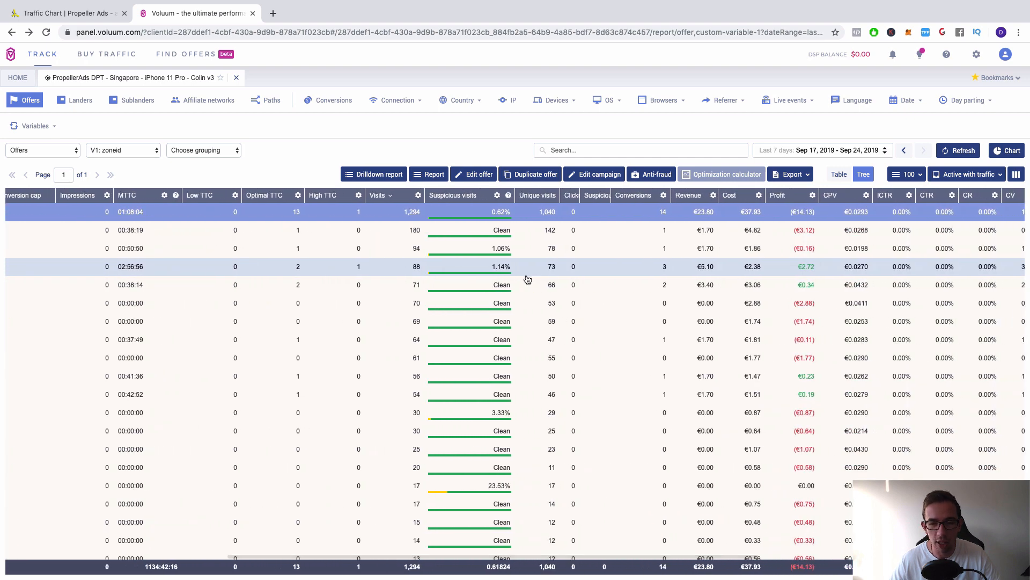
scroll(527, 279, right, 3)
scroll(528, 279, left, 10)
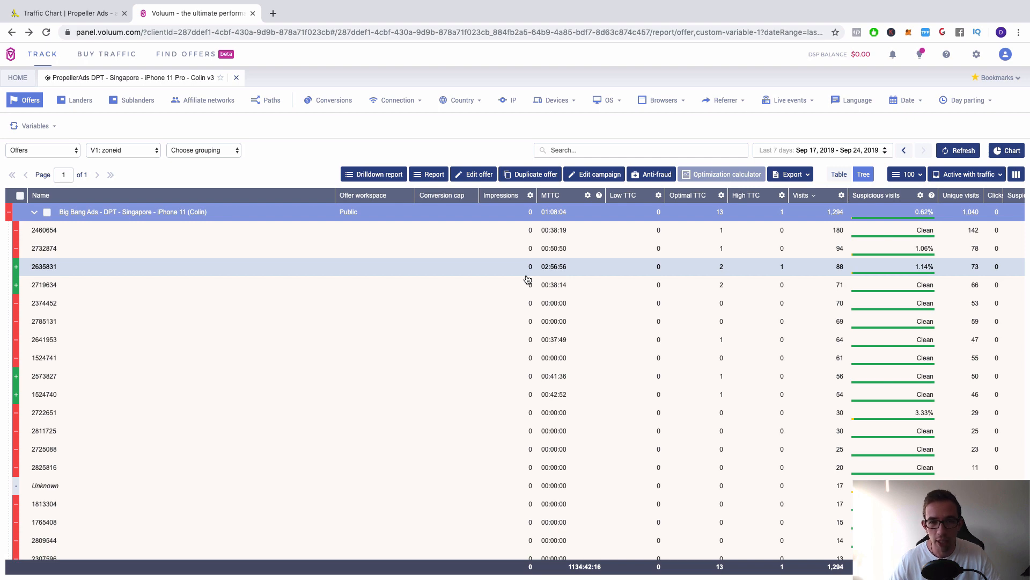
scroll(527, 279, right, 10)
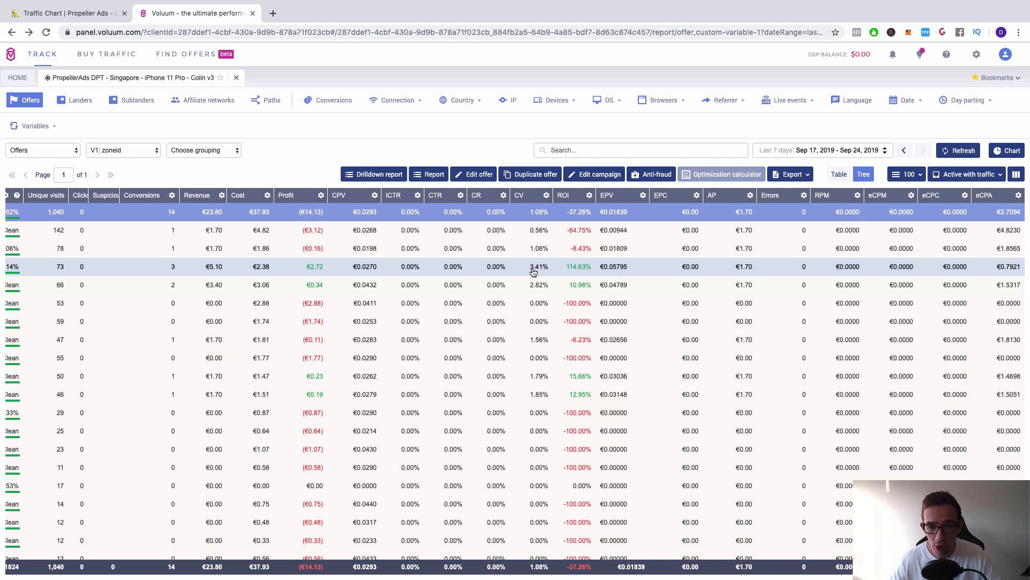
scroll(533, 272, left, 10)
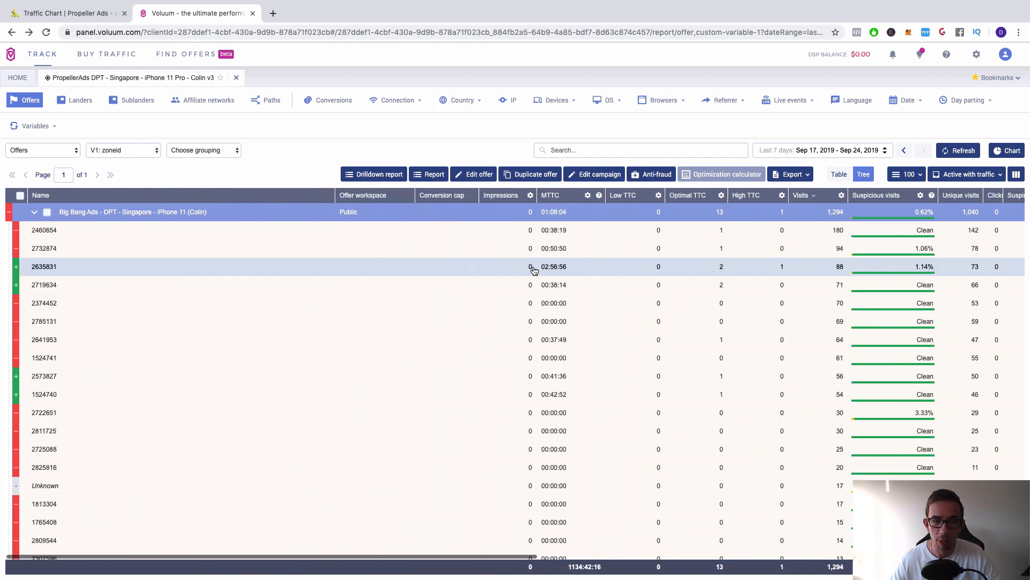